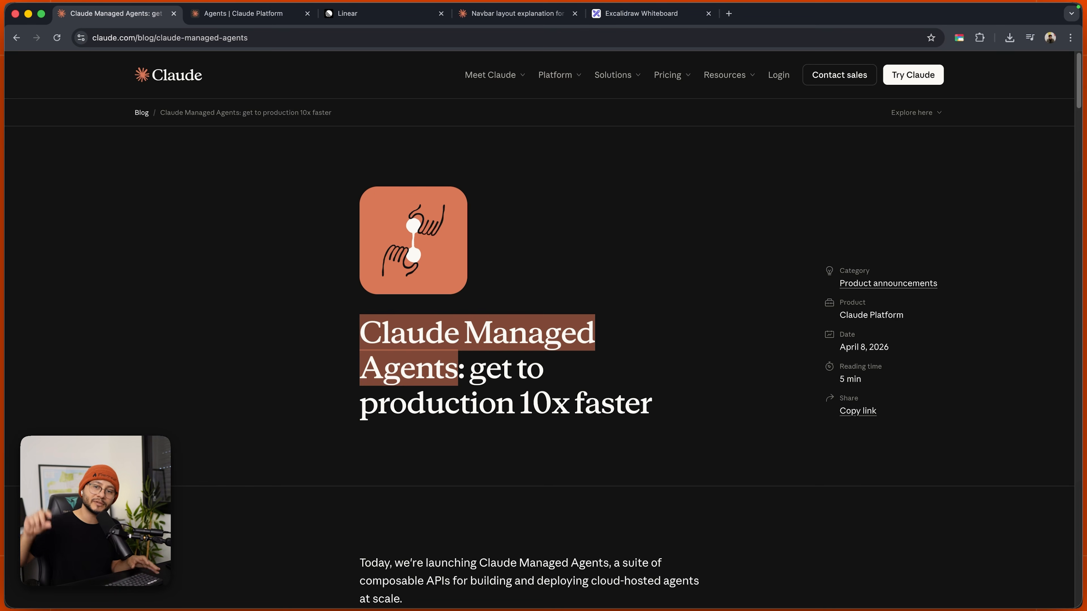
Review the Managed Agents announcement down to its architecture diagram, and switch to the Agents page in Claude Console
scroll(539, 334, down, 15)
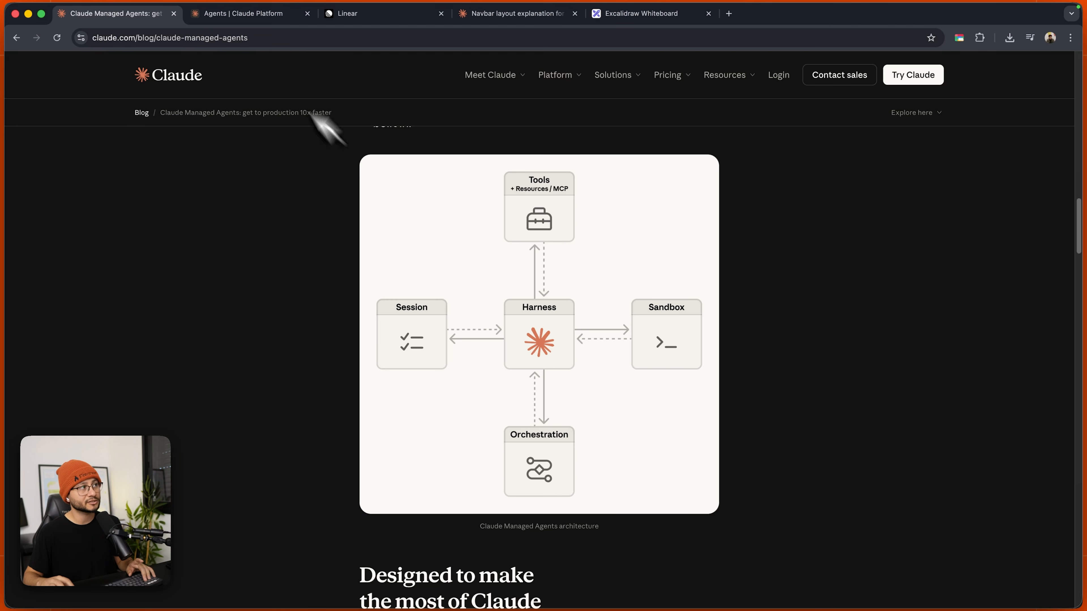
click(238, 14)
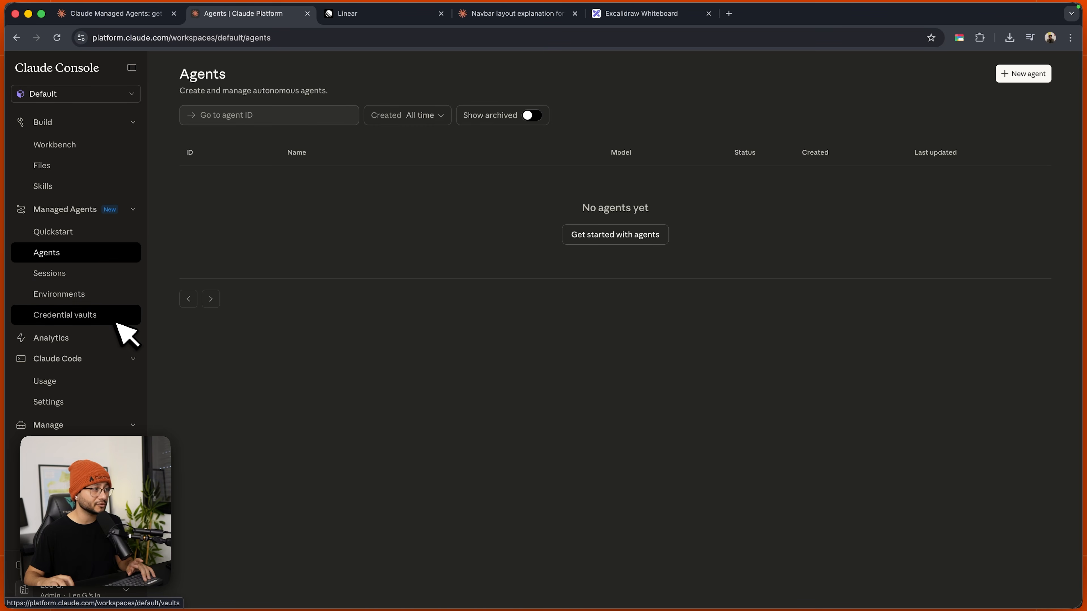
On the Excalidraw whiteboard, underline the Agent, Environment and Vaults boxes in pink and draw an arrow pointing at Vaults
click(655, 14)
mouse_move(261, 143)
mouse_down()
mouse_move(483, 173)
mouse_move(582, 170)
mouse_up()
drag(639, 171, 729, 171)
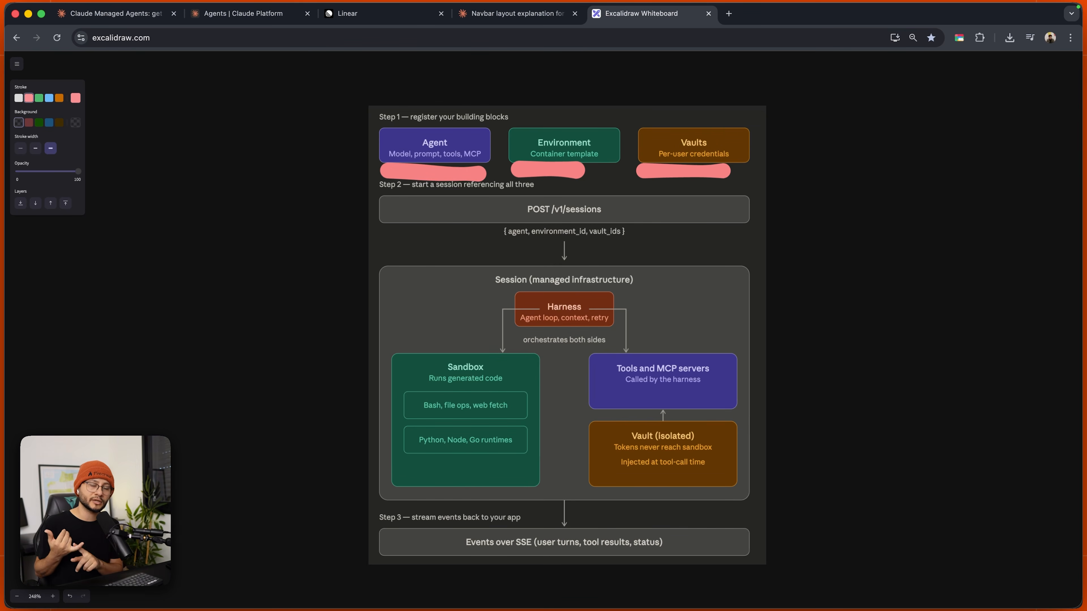
mouse_move(741, 81)
mouse_down()
mouse_move(722, 129)
mouse_move(743, 127)
mouse_up()
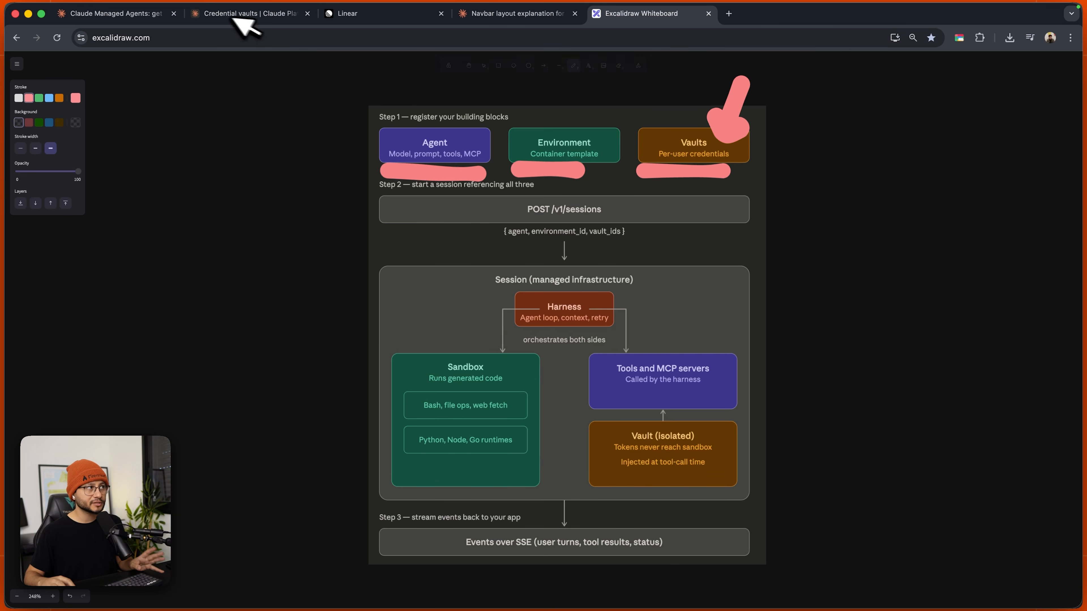
Back in Claude Console, go to the credential vaults and start a new vault named MCP Vaults
click(239, 15)
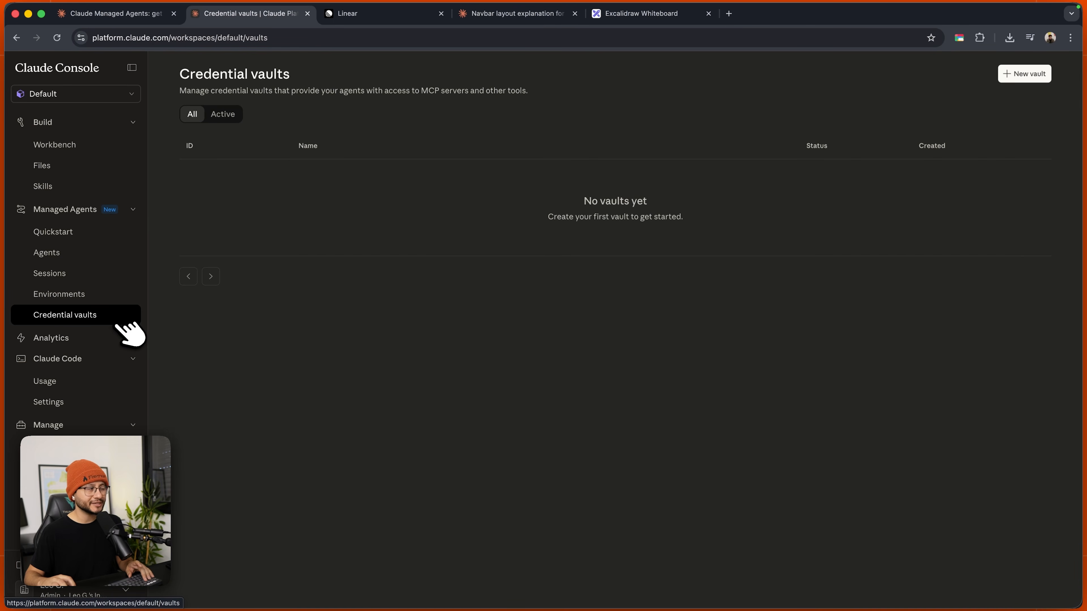
click(100, 240)
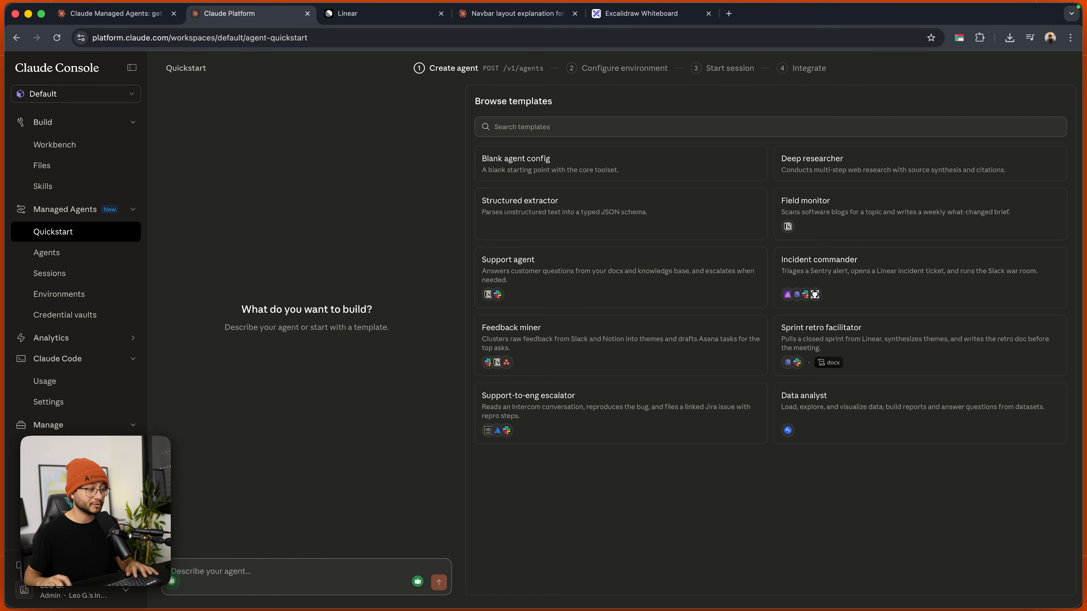
click(122, 315)
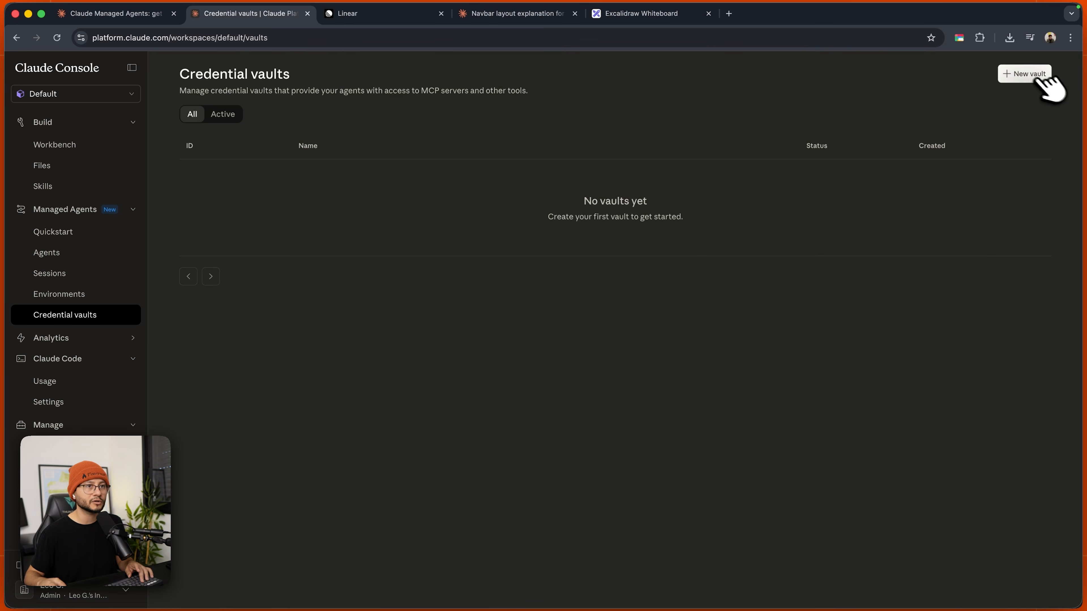
click(1018, 74)
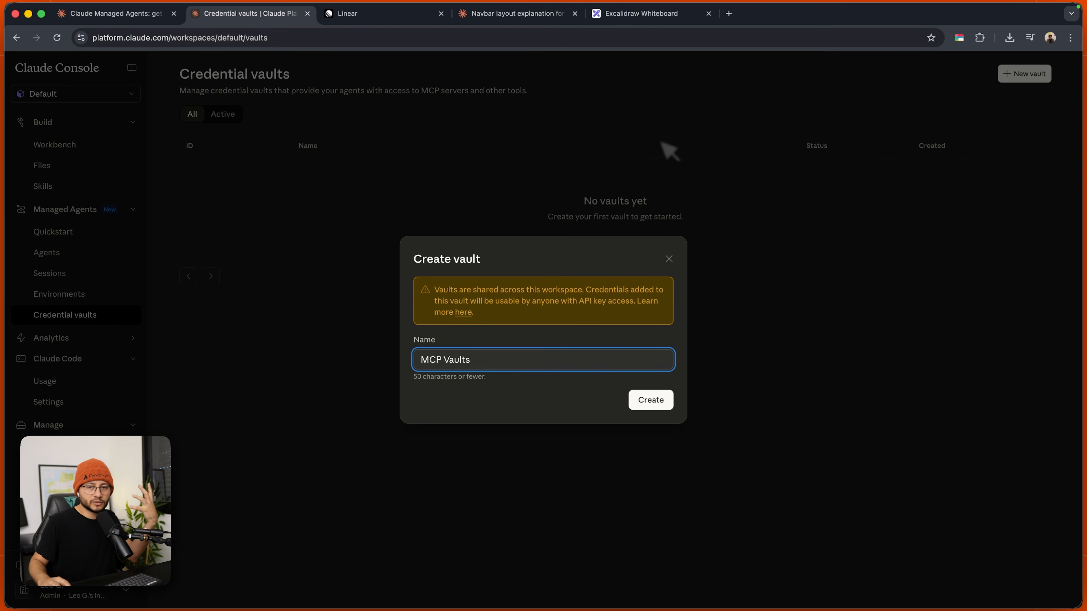
On the Excalidraw whiteboard, circle the Vaults box and draw an arrow leading outward from it
click(659, 26)
mouse_move(698, 110)
mouse_down()
mouse_move(613, 110)
mouse_move(740, 157)
mouse_move(888, 165)
mouse_move(890, 180)
mouse_up()
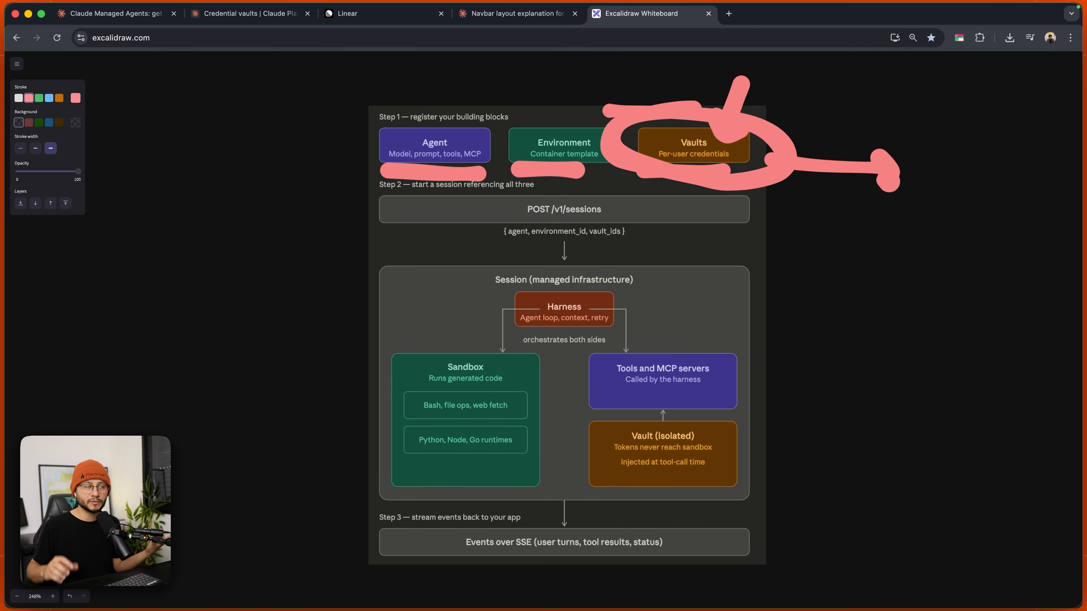
Return to Claude Console and create the vault with the name MCP Vaults
click(256, 15)
drag(526, 361, 424, 353)
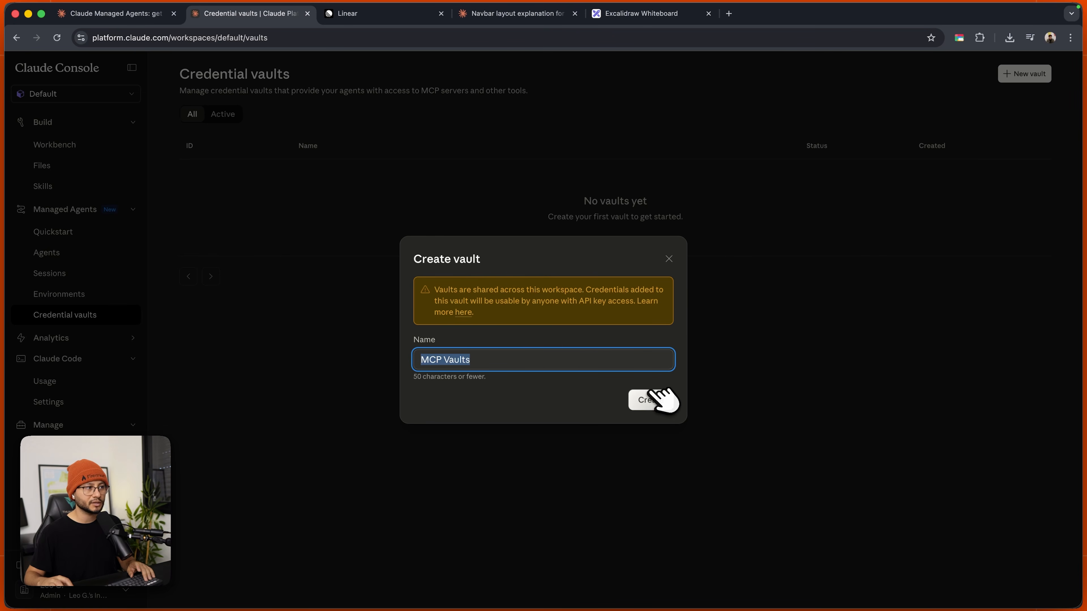
click(659, 401)
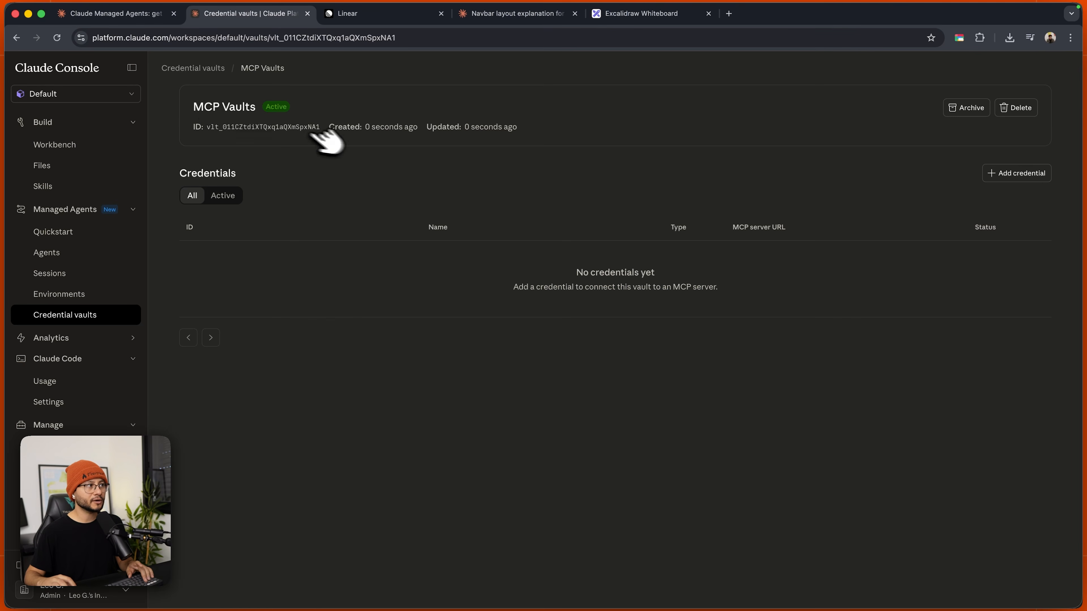
drag(194, 106, 256, 108)
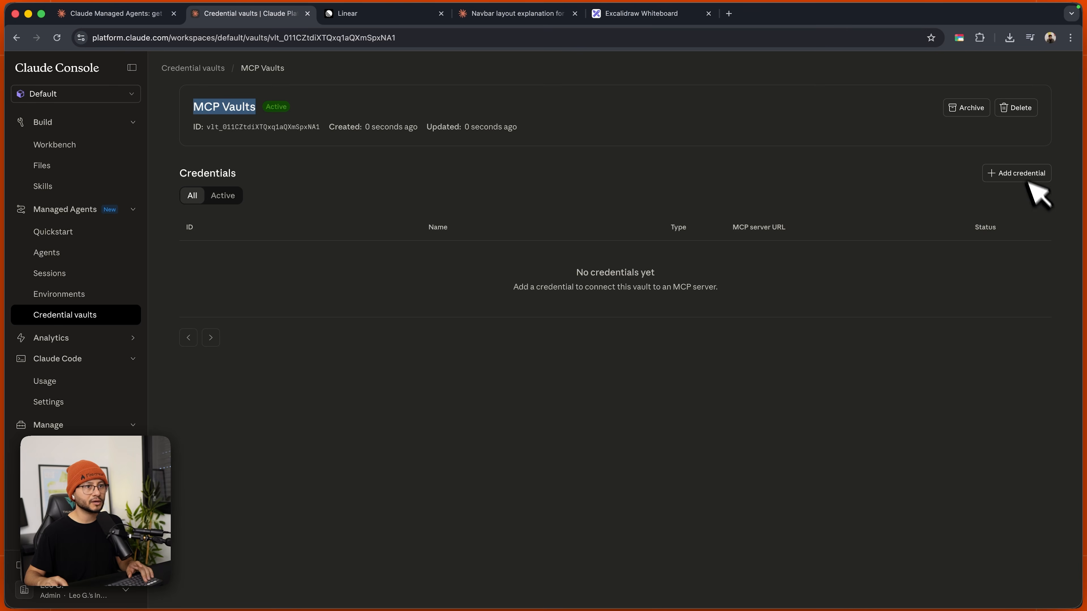
Start a credential named Firecrawl MCP in the vault, using the Bearer token type and a custom MCP server
click(1023, 172)
click(550, 303)
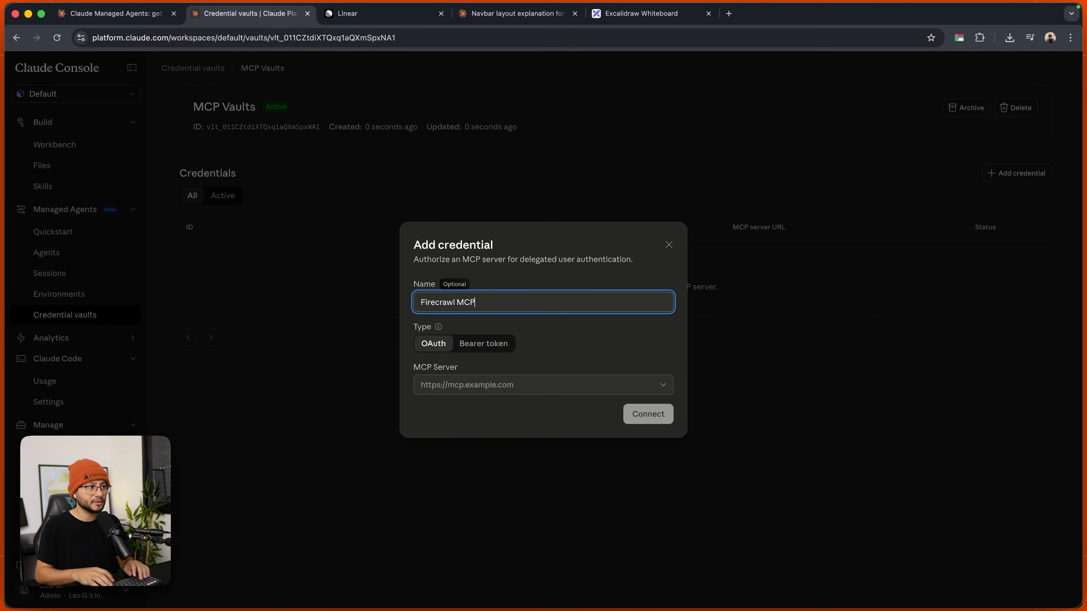
click(486, 344)
click(565, 385)
text(cu)
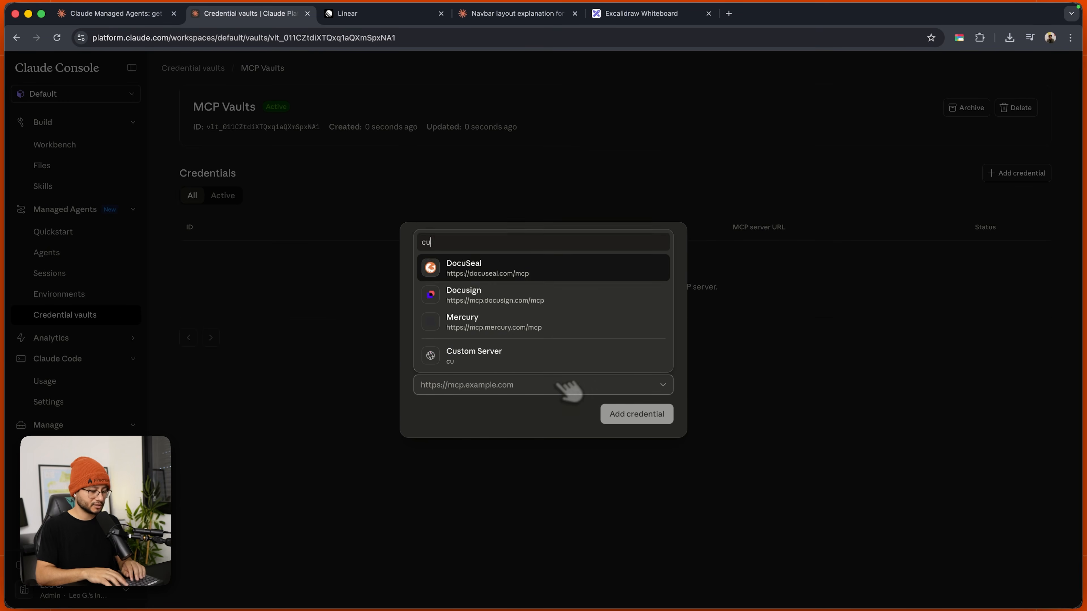
text(stom)
click(560, 359)
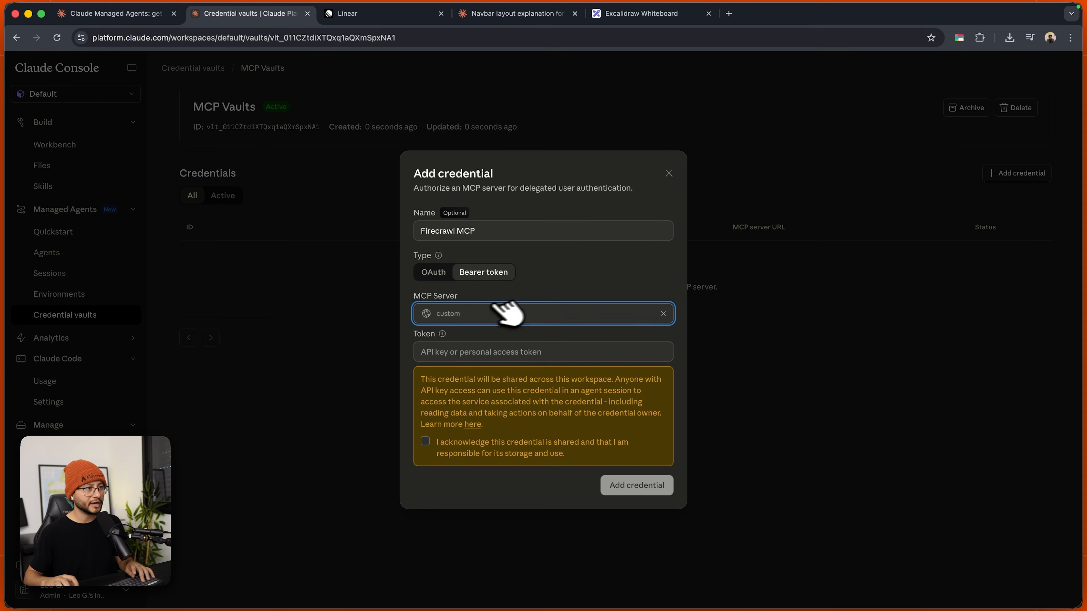
click(449, 315)
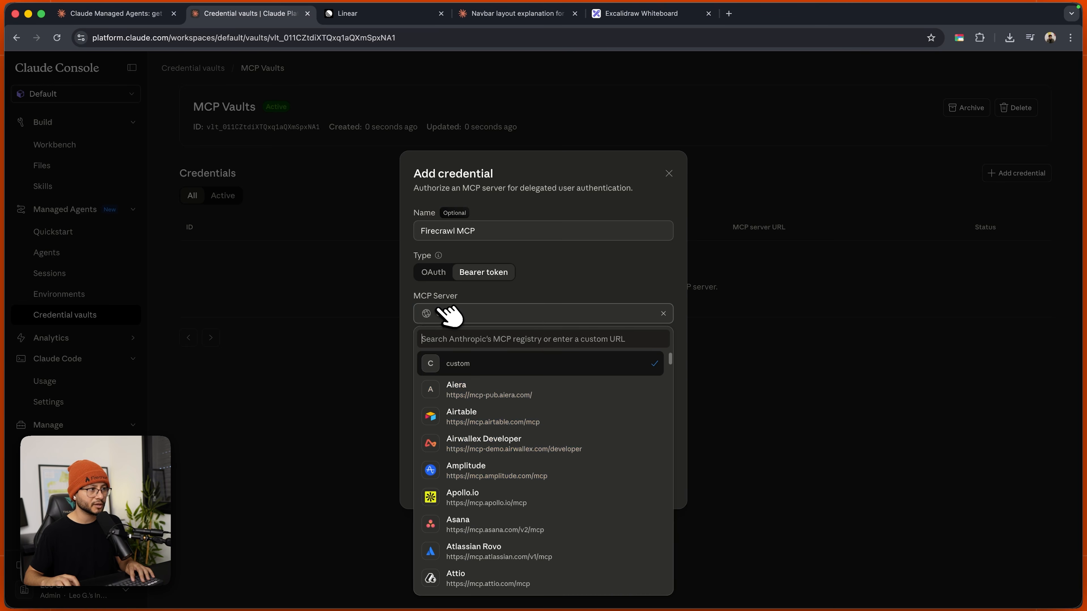
text(https://mcp.firecrawl.dev/v2/mcp)
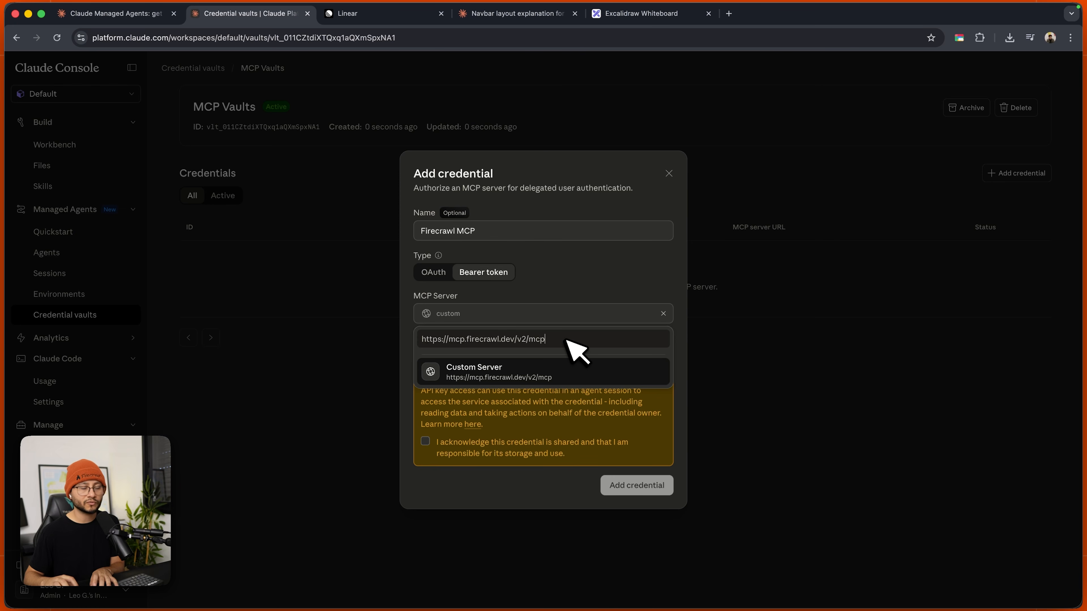
drag(559, 339, 422, 340)
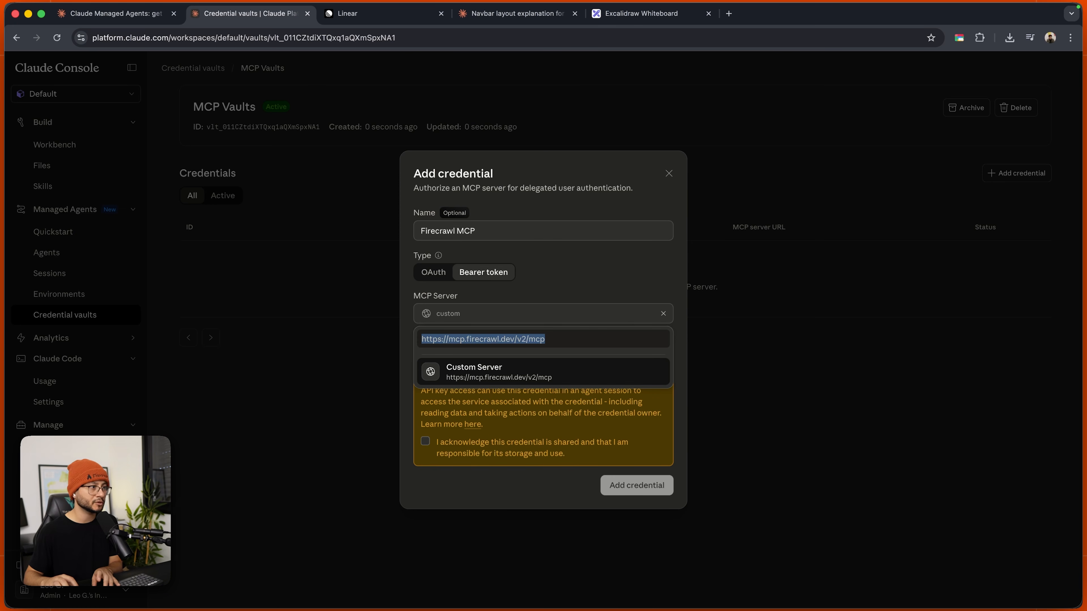
key(Return)
click(517, 352)
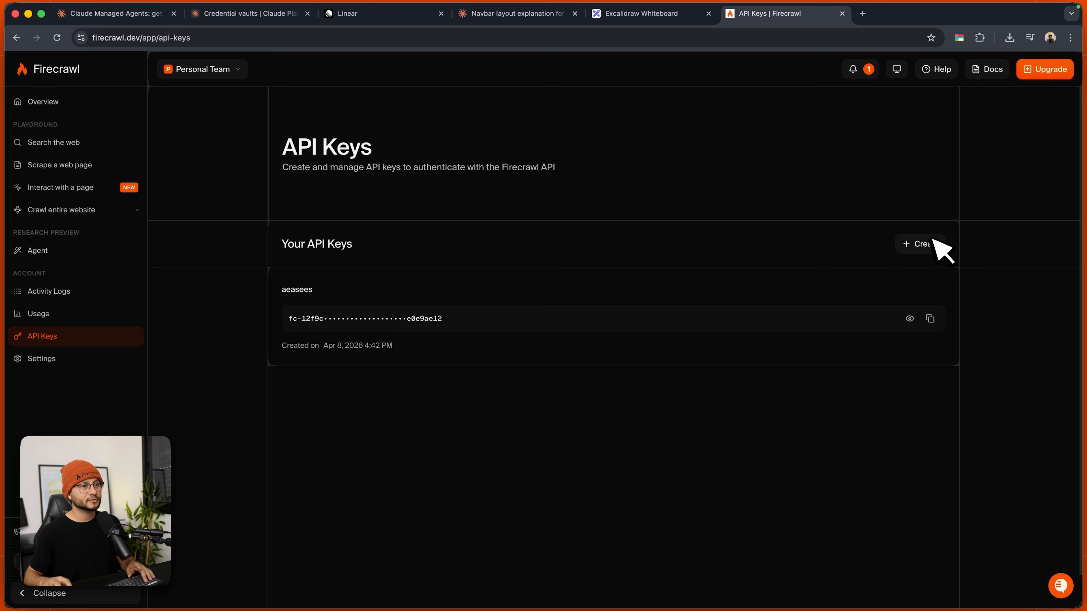
On Firecrawl's API Keys page, create a key named managed agents and copy it
click(932, 243)
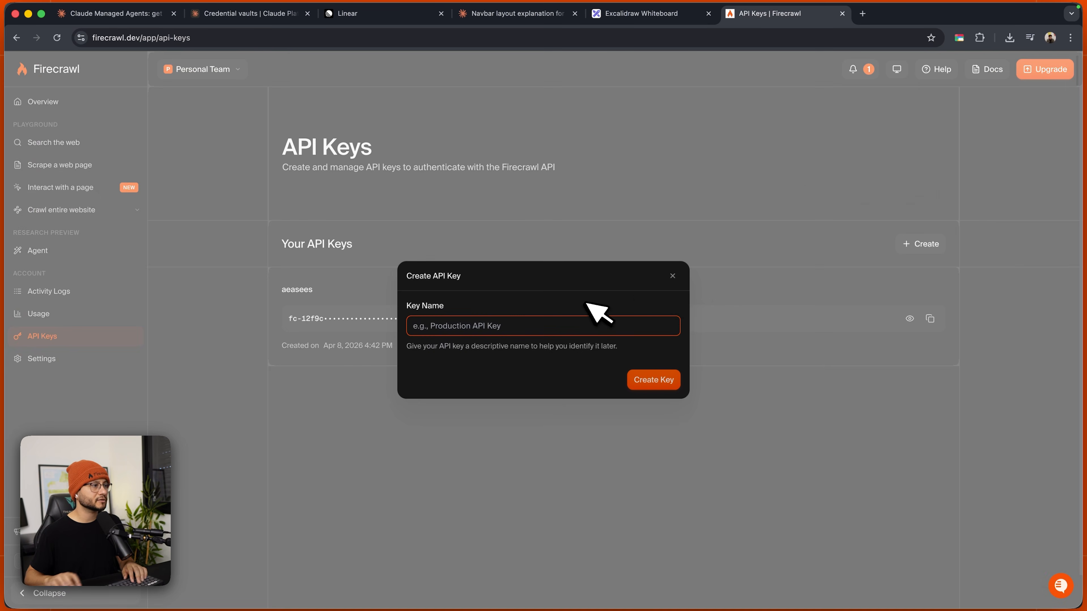
text(managed agents)
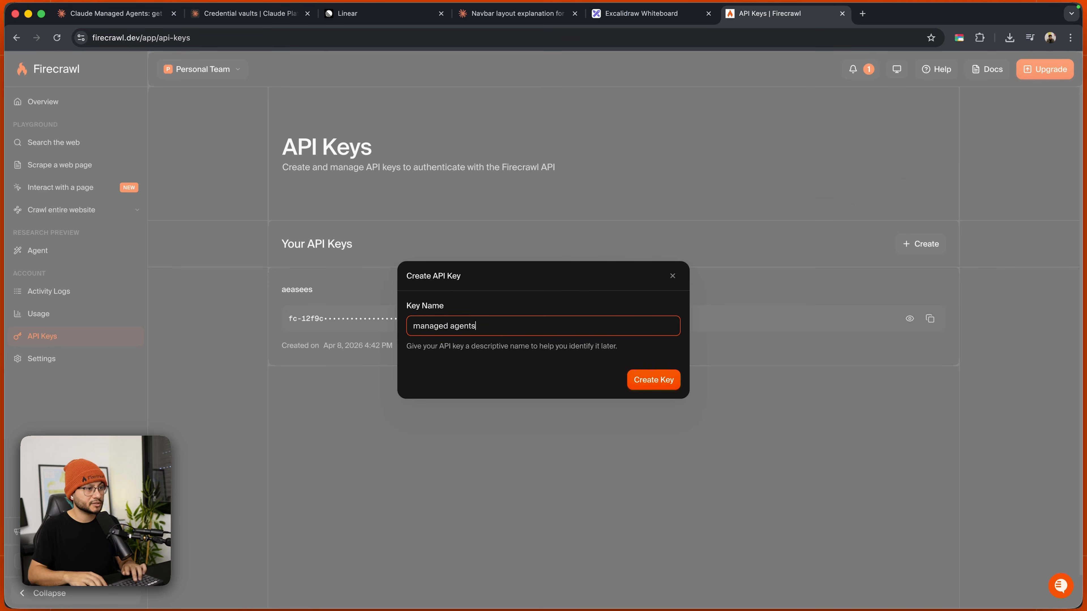
key(Return)
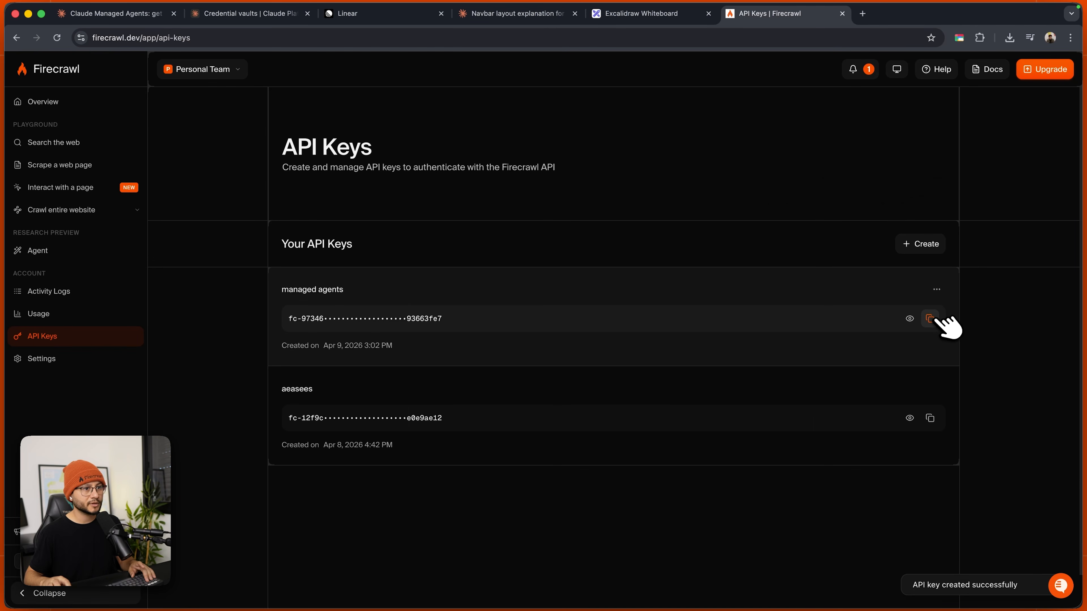
click(930, 318)
In Claude Console, paste the API key as the token, acknowledge that the credential is shared, and add the credential
click(227, 14)
key(super+v)
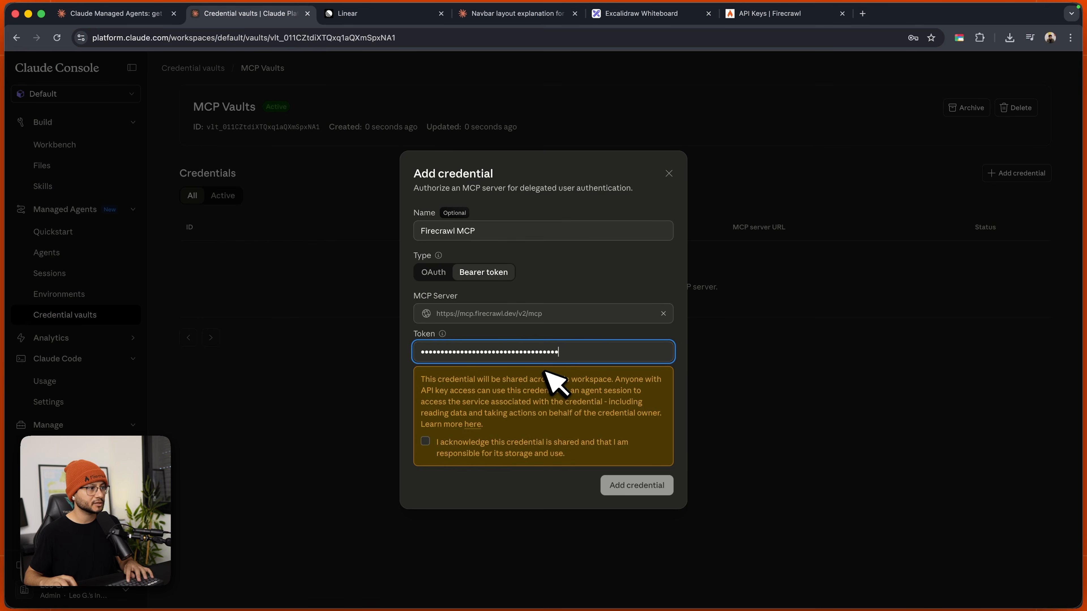
click(482, 450)
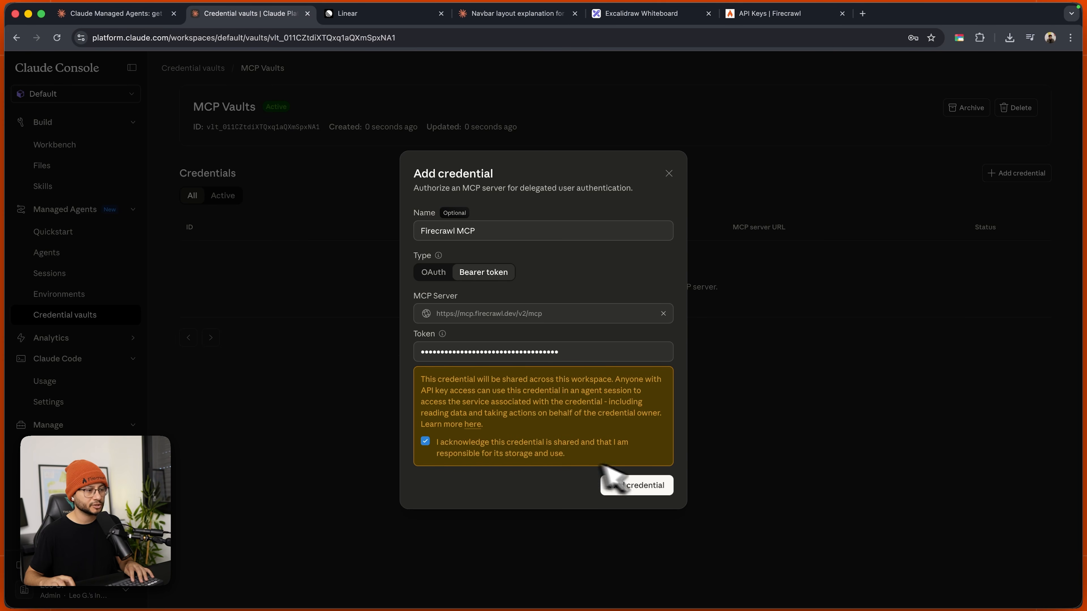
click(641, 486)
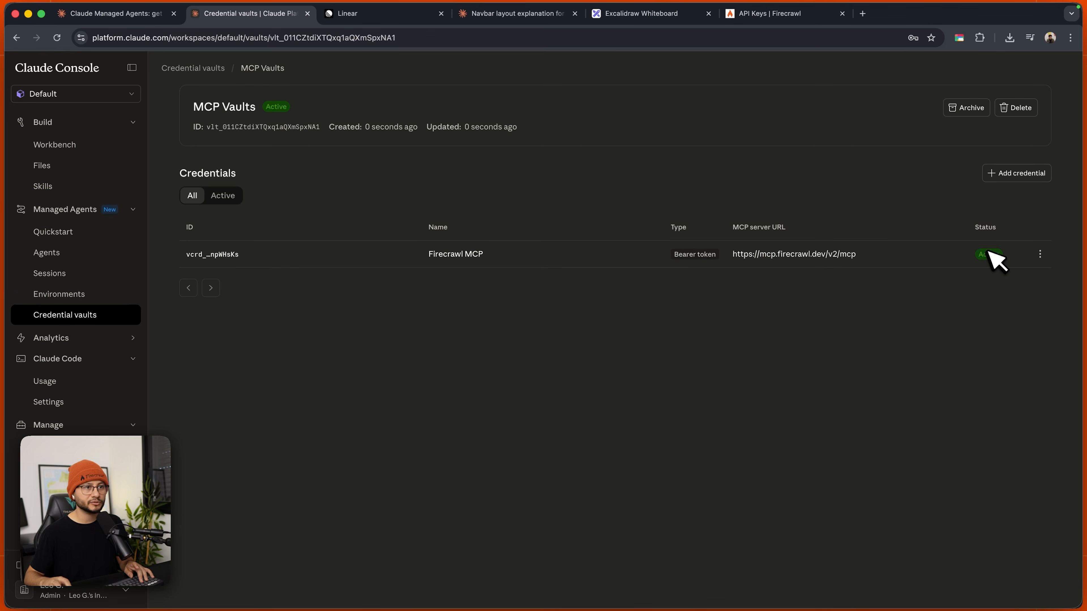
Start another credential in the vault, using OAuth and the Linear MCP server from the registry
click(1027, 174)
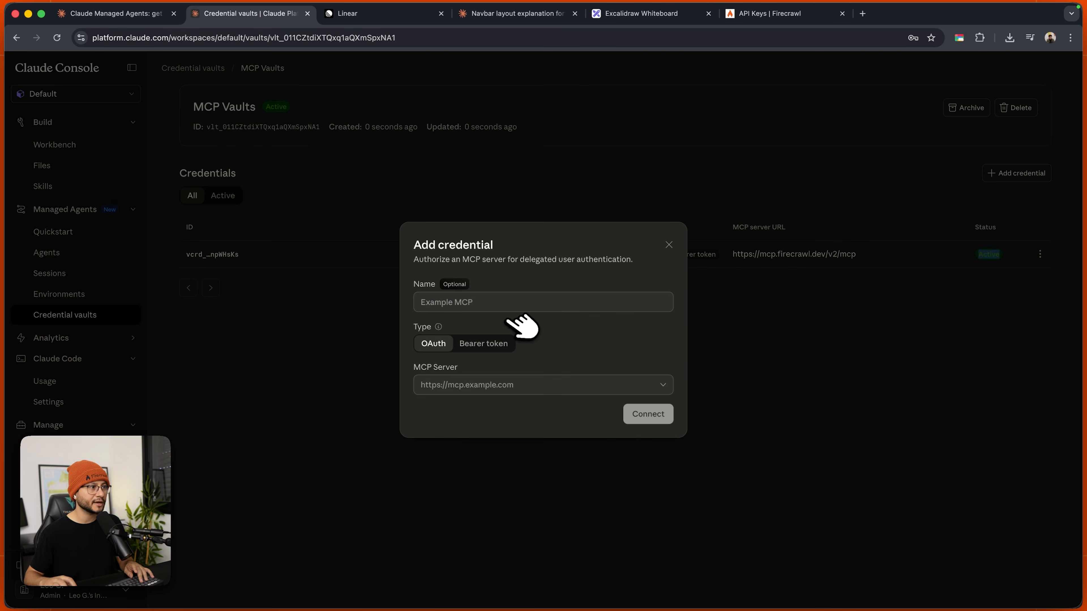
click(535, 388)
text(linea)
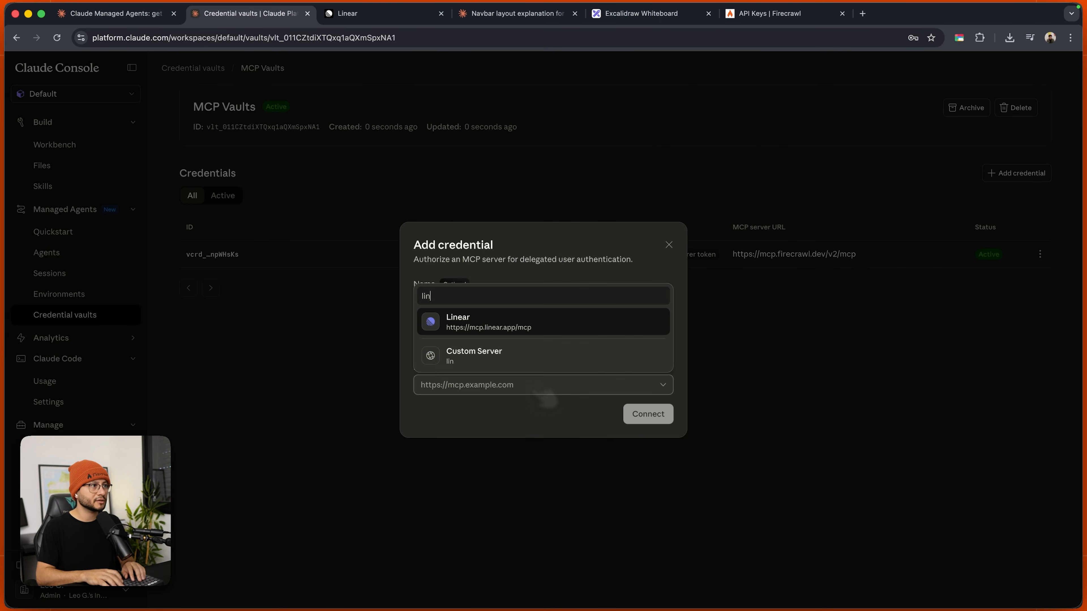
click(506, 323)
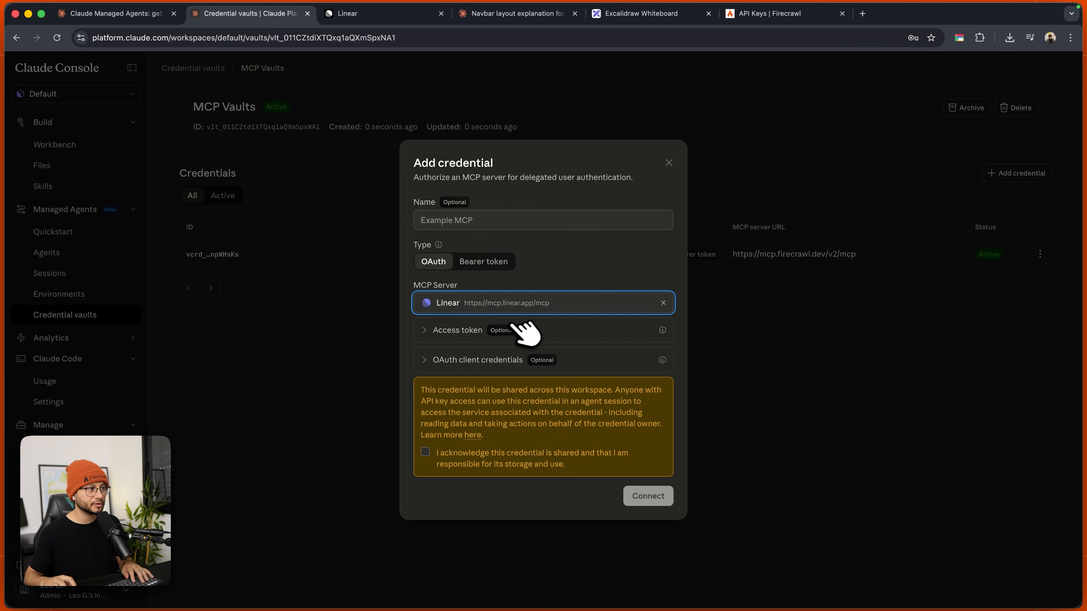
Name the credential Linear MCP, acknowledge that it is shared, and connect it
click(505, 219)
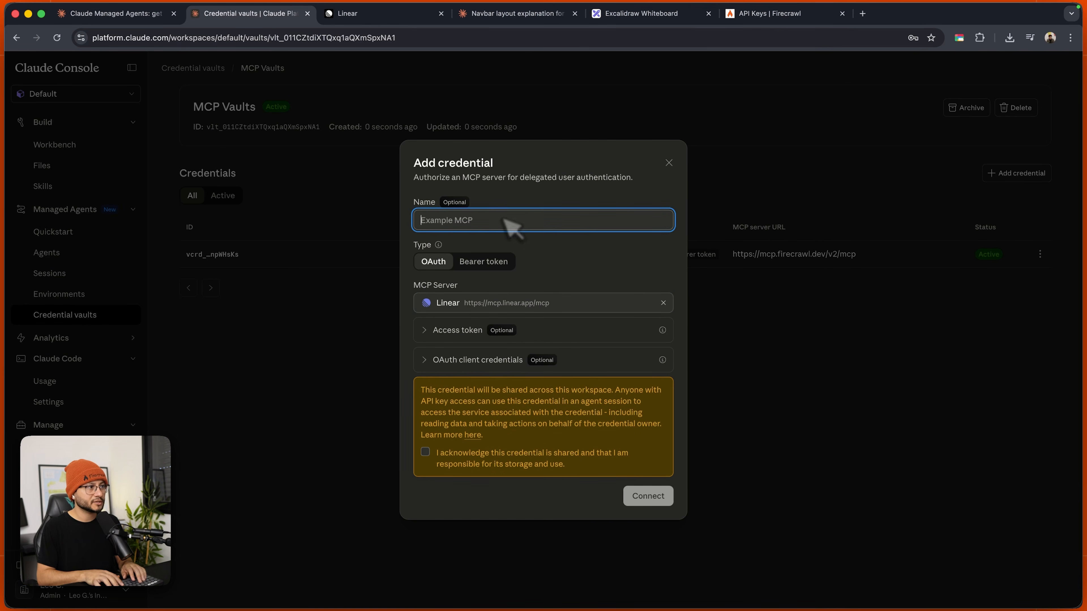
text(Linear MCP)
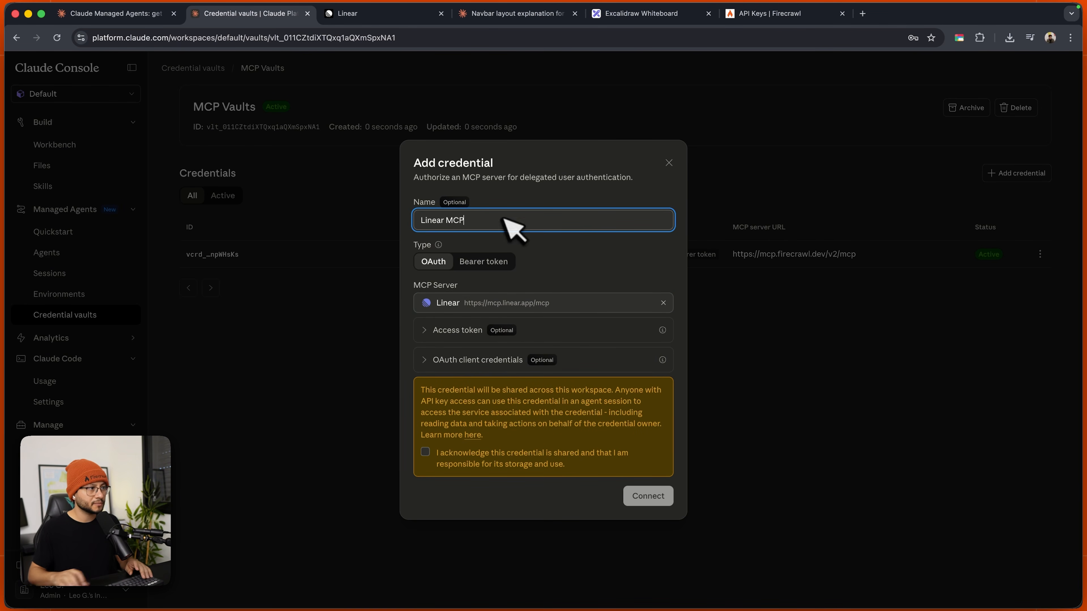
click(424, 452)
click(648, 497)
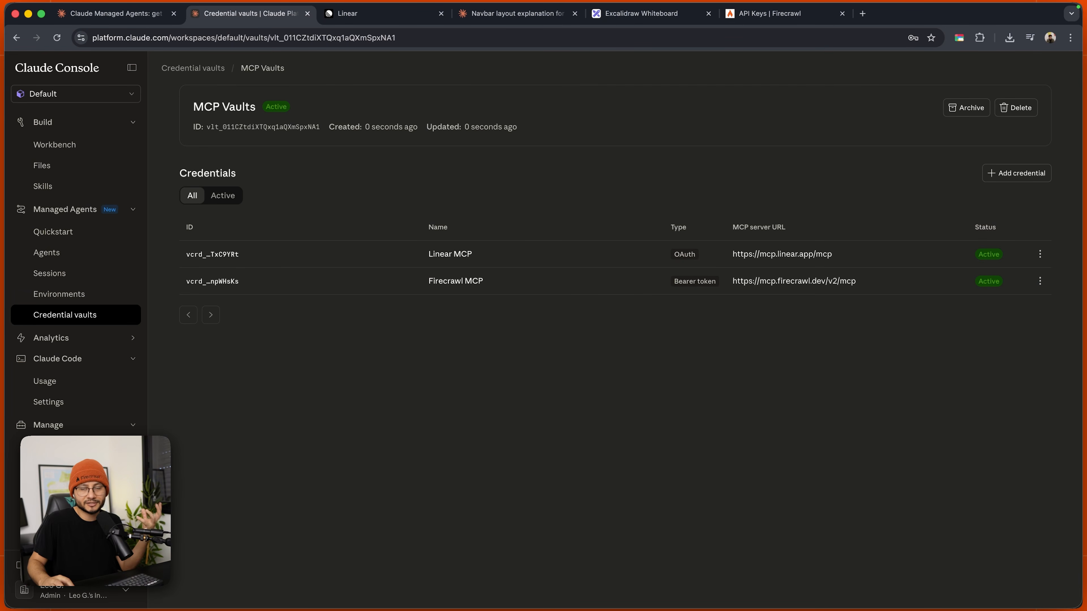
On the Excalidraw whiteboard, draw pink arrows pointing at the Vaults box and the Environment box
click(647, 14)
drag(826, 96, 770, 133)
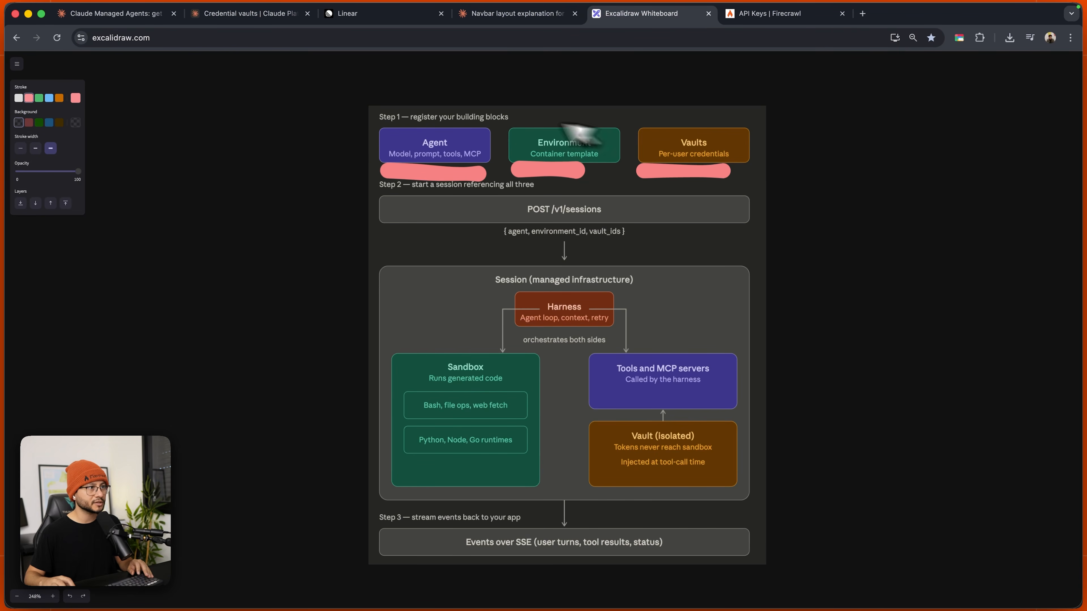
drag(619, 78, 597, 128)
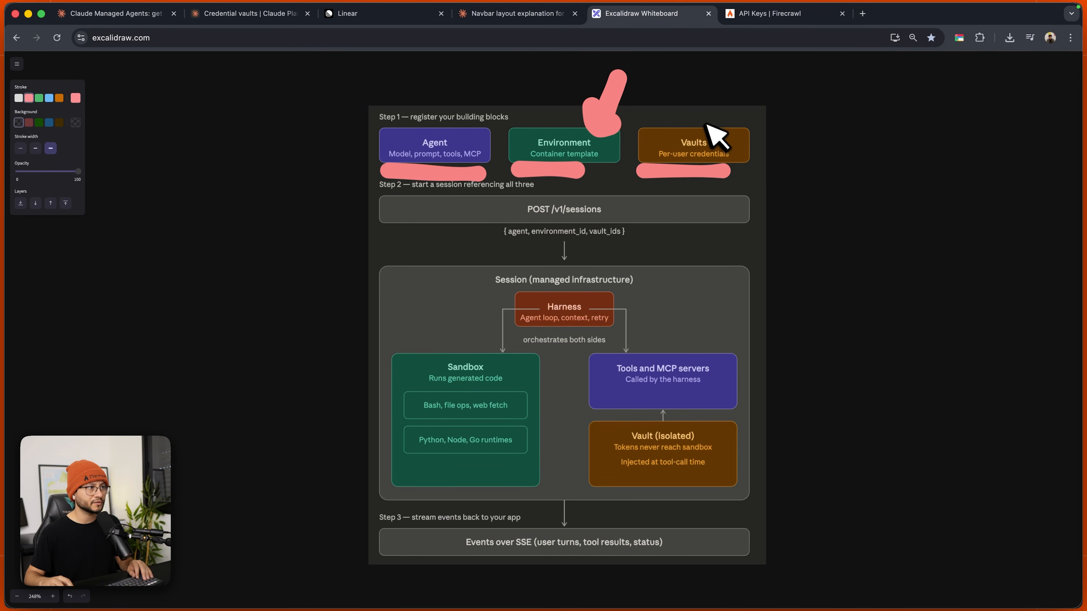
Draw an arrow at the Session block, a large outline around it, and a circle in the empty area beside it
mouse_move(390, 248)
mouse_down()
mouse_move(473, 259)
mouse_move(464, 252)
mouse_move(466, 276)
mouse_up()
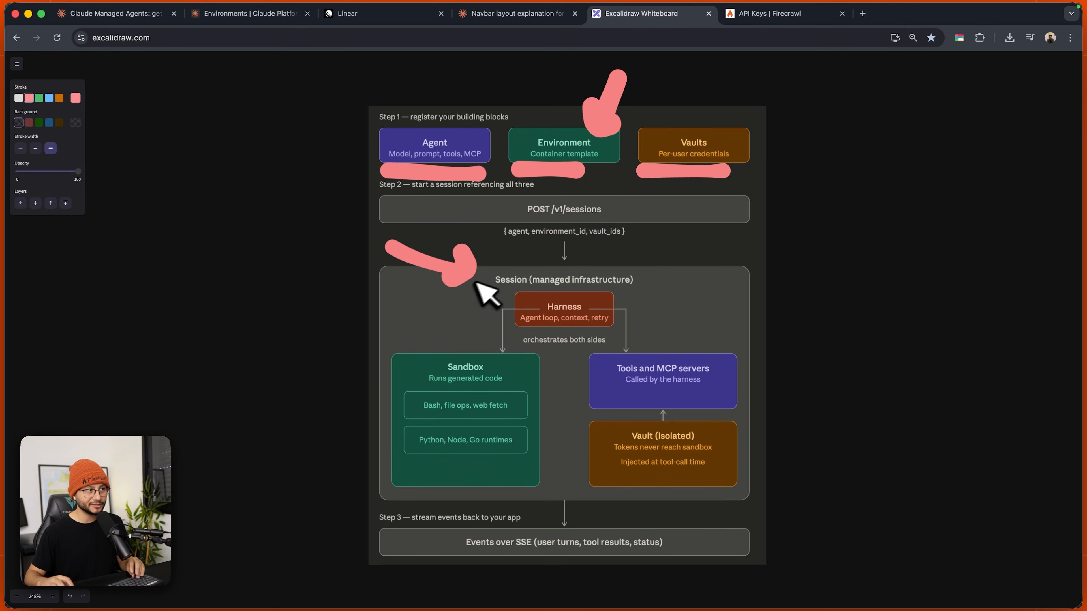
mouse_move(396, 247)
mouse_down()
mouse_move(366, 468)
mouse_move(488, 520)
mouse_move(1082, 501)
mouse_move(1039, 242)
mouse_move(376, 262)
mouse_up()
drag(788, 294, 794, 295)
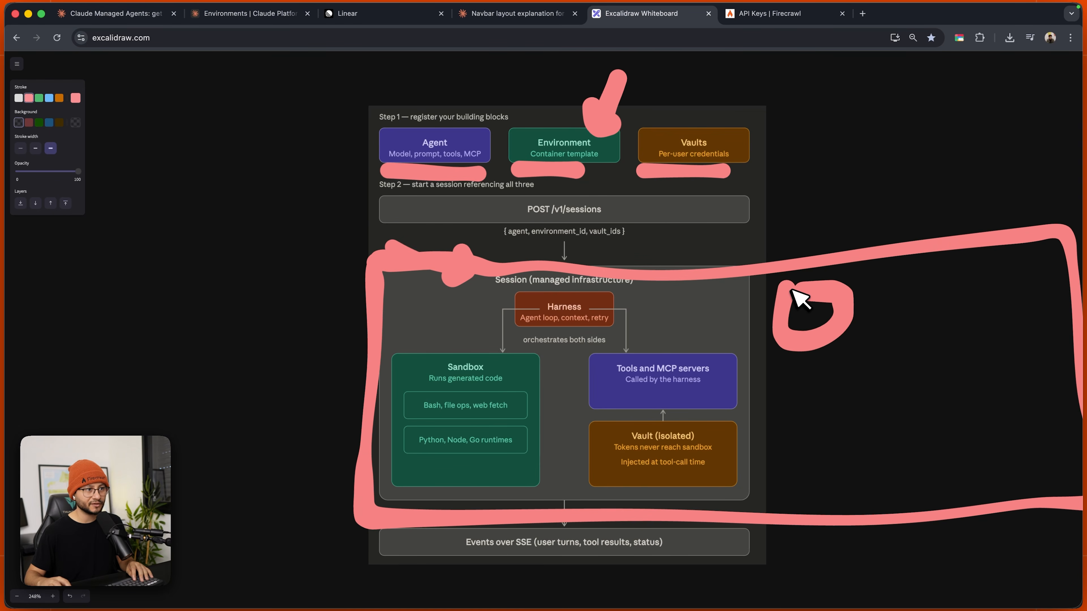
Draw two more marks in the empty area beside the Session block on the whiteboard
mouse_move(892, 285)
mouse_down()
mouse_move(980, 308)
mouse_move(900, 296)
mouse_up()
drag(796, 394, 847, 447)
Switch to the Claude Console and create an environment named My environment with Cloud hosting and no description
key(super+2)
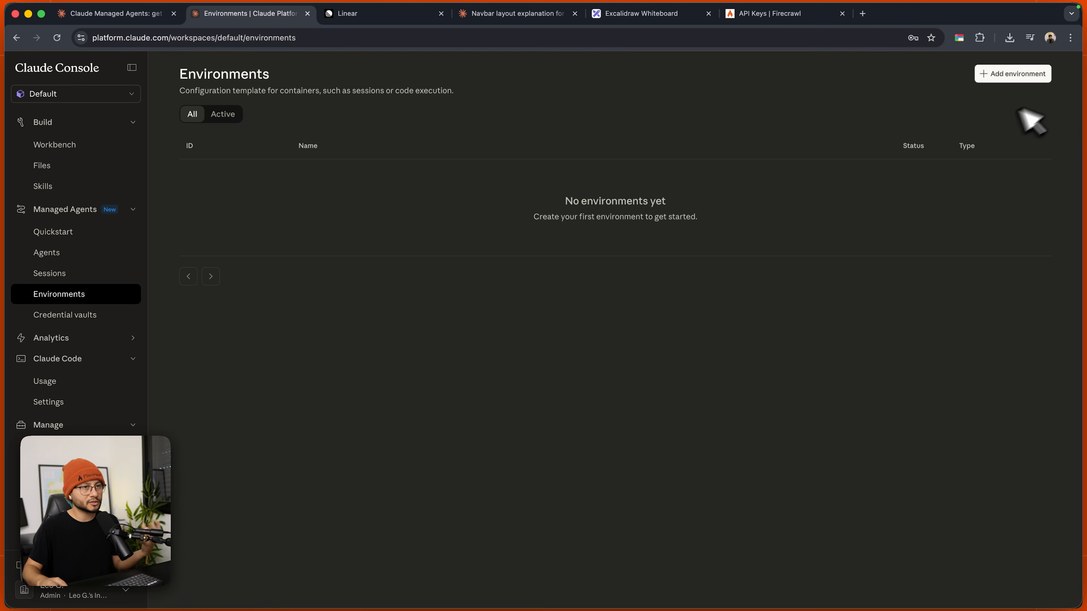
click(1010, 74)
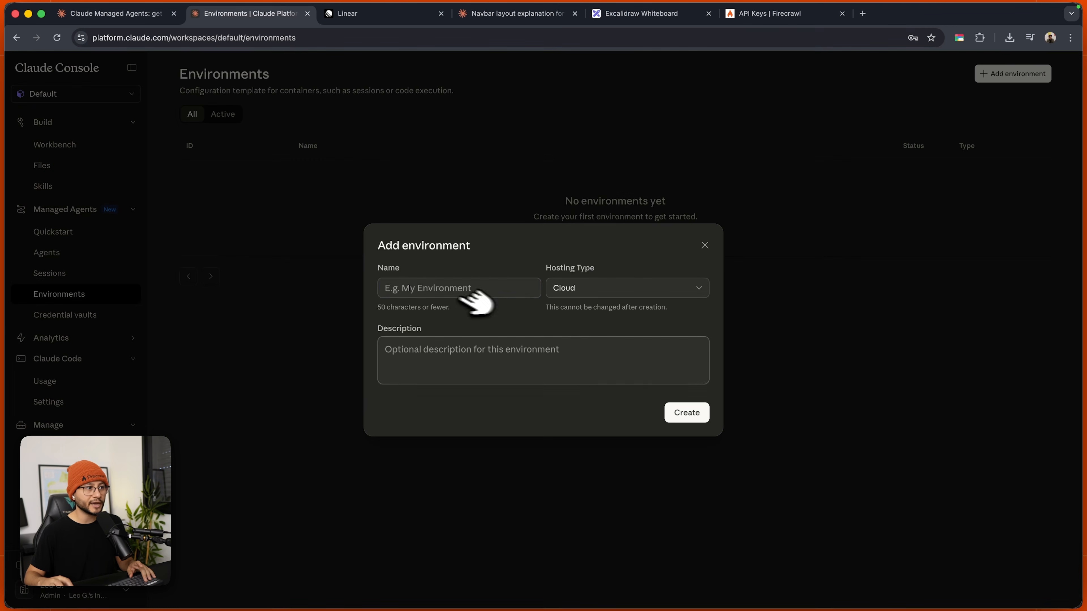
click(455, 295)
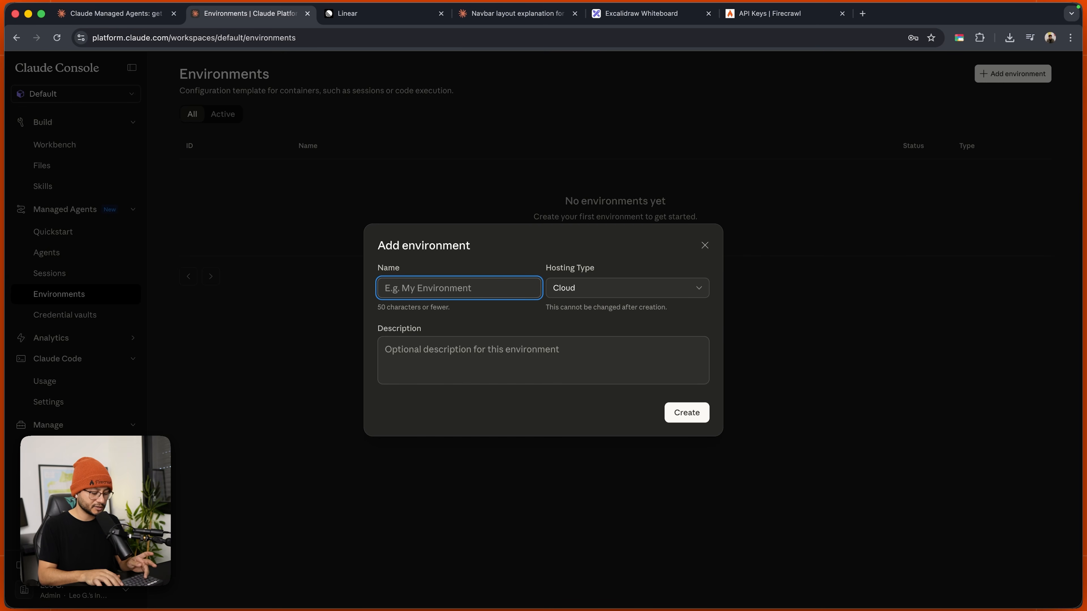
text(My environ)
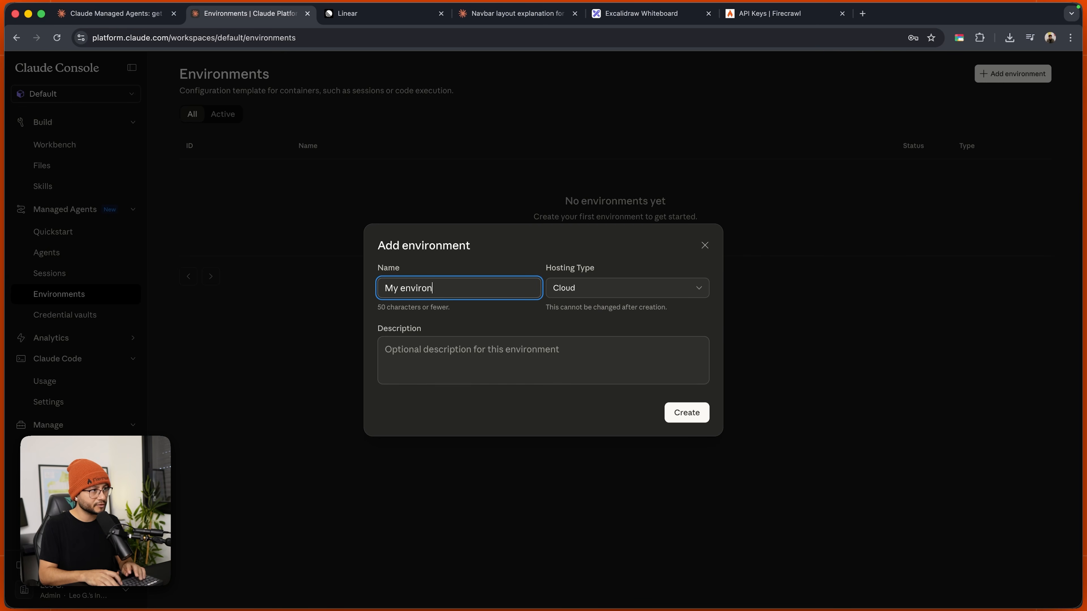
text(ment)
click(626, 288)
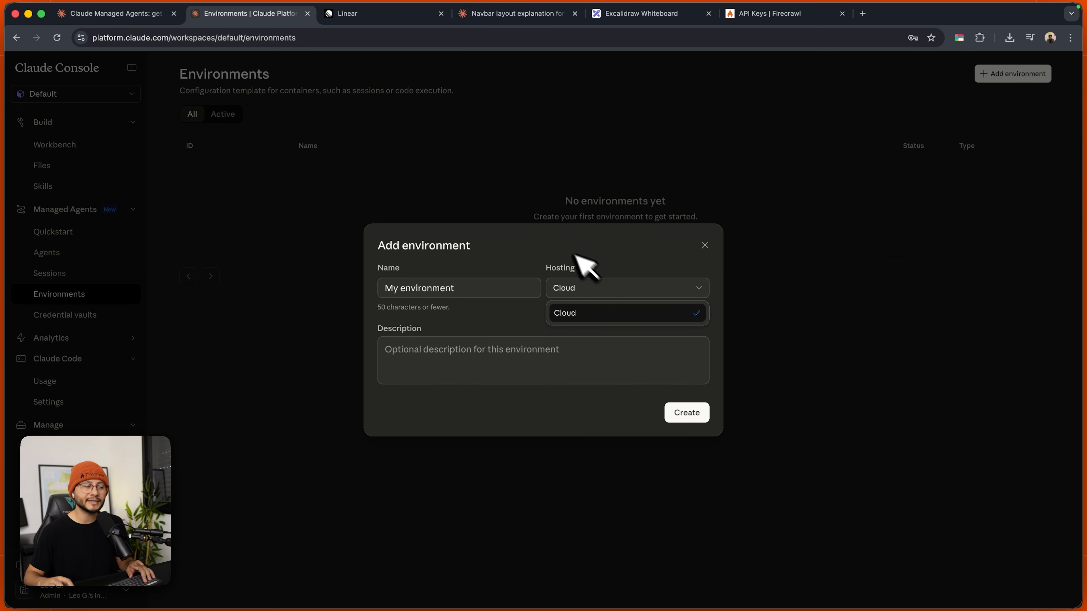
click(538, 267)
click(620, 364)
click(686, 412)
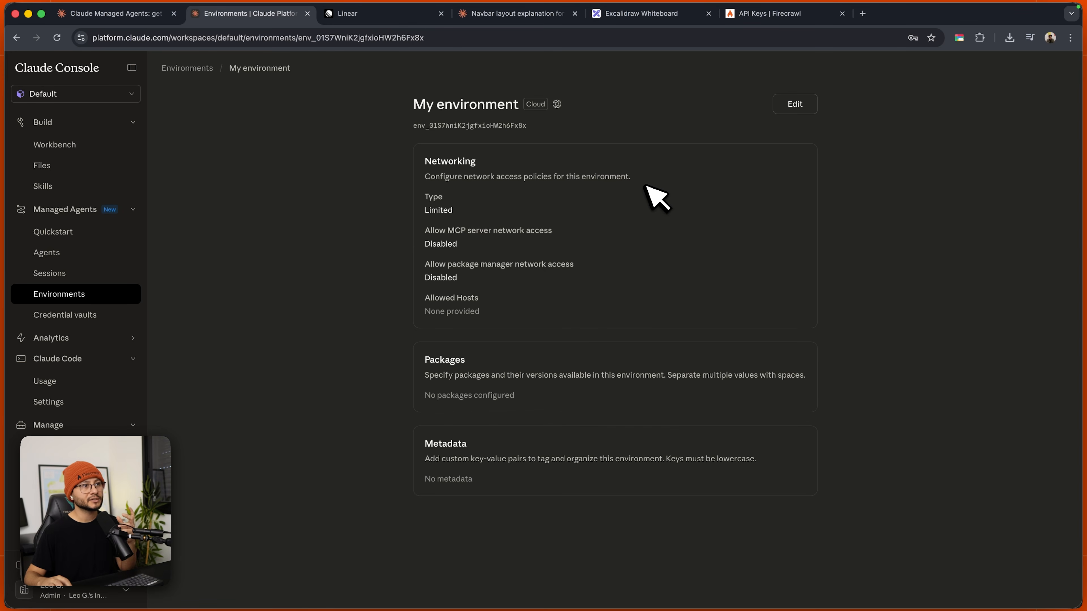
Look over the editable network access, allowed hosts and package manager settings of My environment and leave editing without saving
click(792, 109)
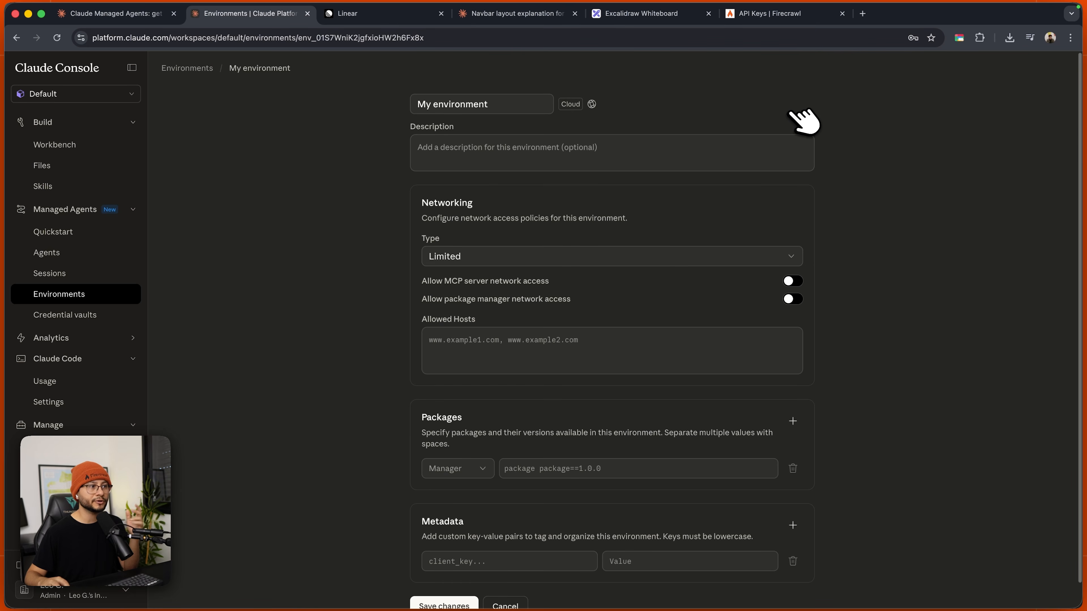
click(548, 350)
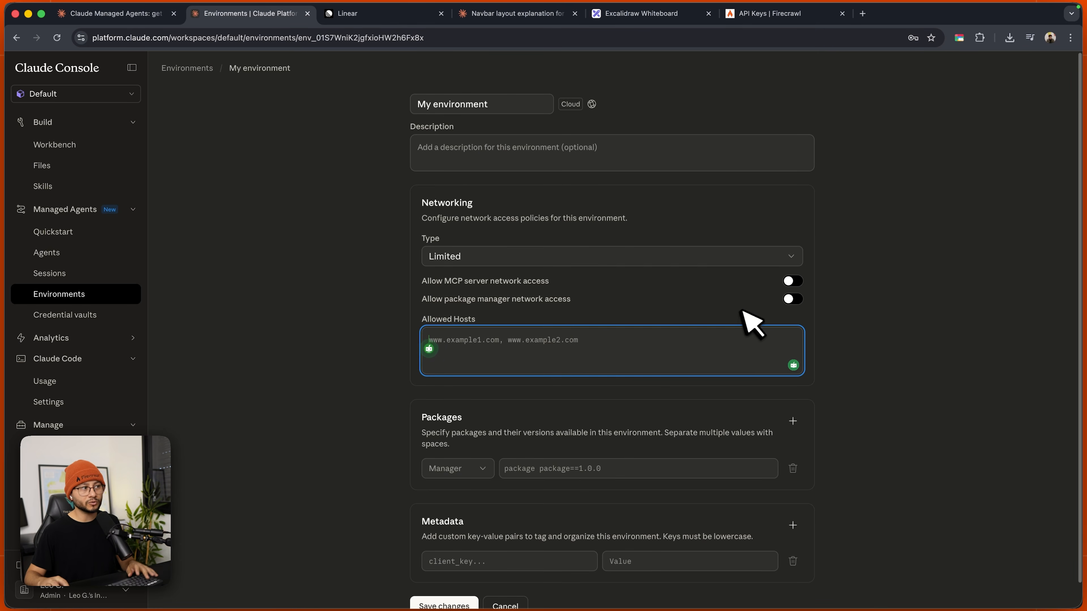
click(793, 280)
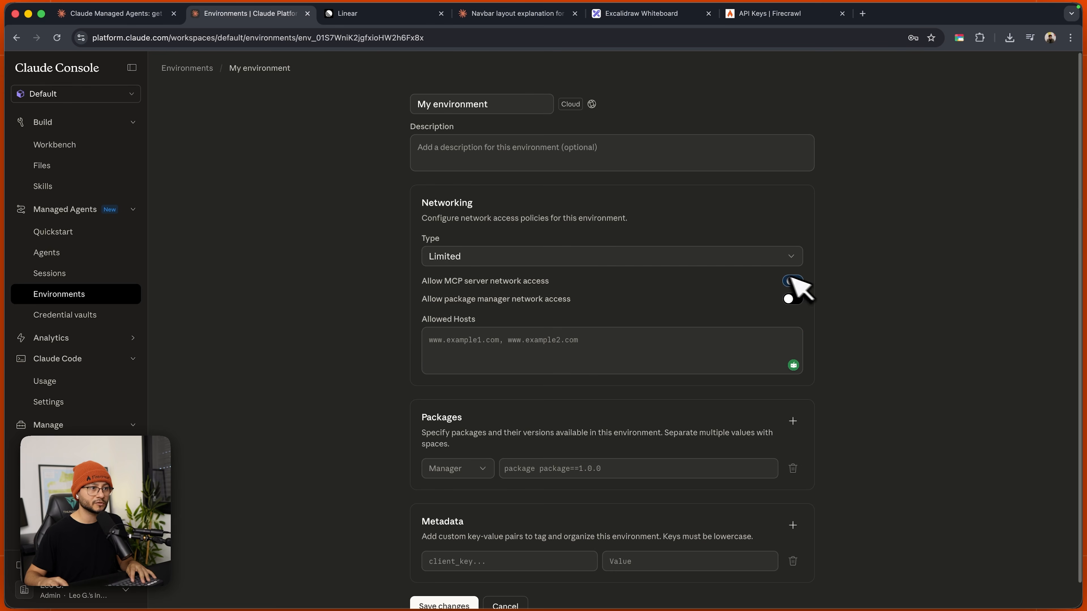
scroll(826, 432, down, 1)
click(475, 443)
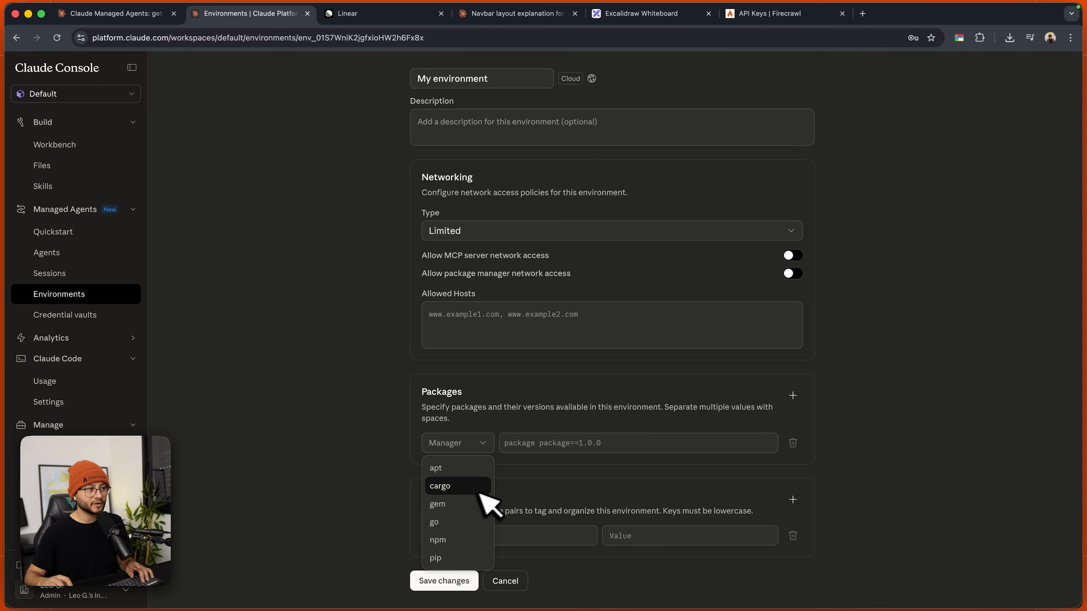
click(509, 582)
click(510, 582)
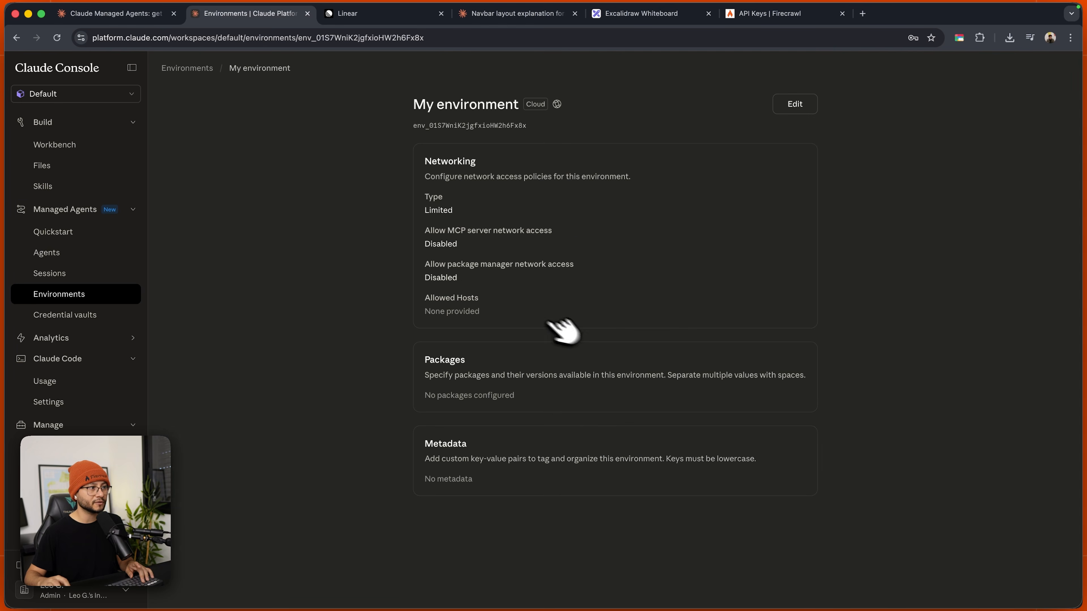
Return to the Excalidraw whiteboard and draw pink check marks on the Environment and Agent boxes
key(super+5)
drag(596, 122, 628, 101)
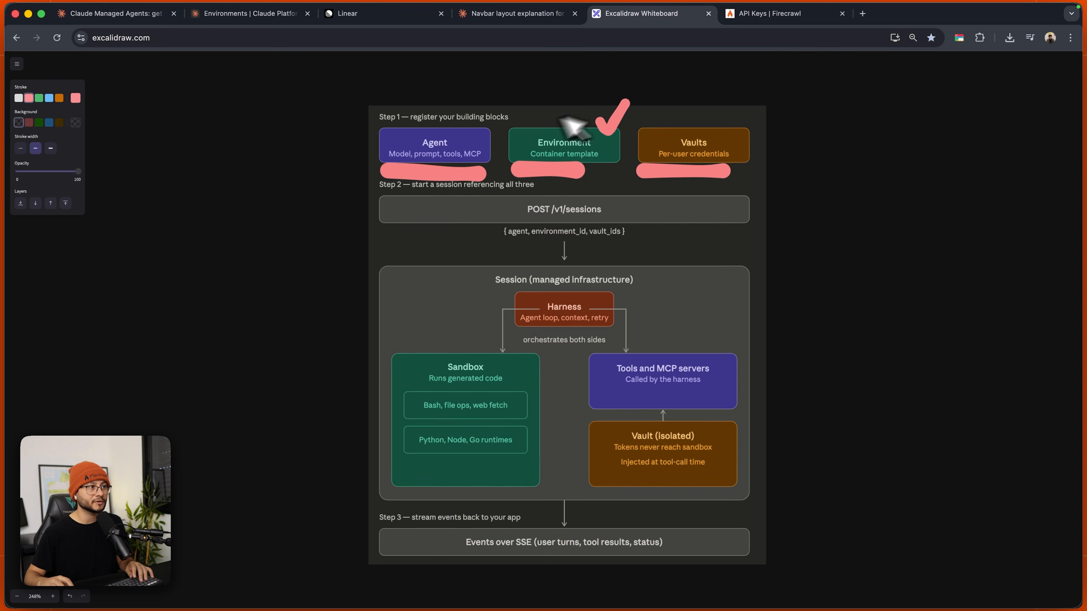
drag(467, 124, 492, 96)
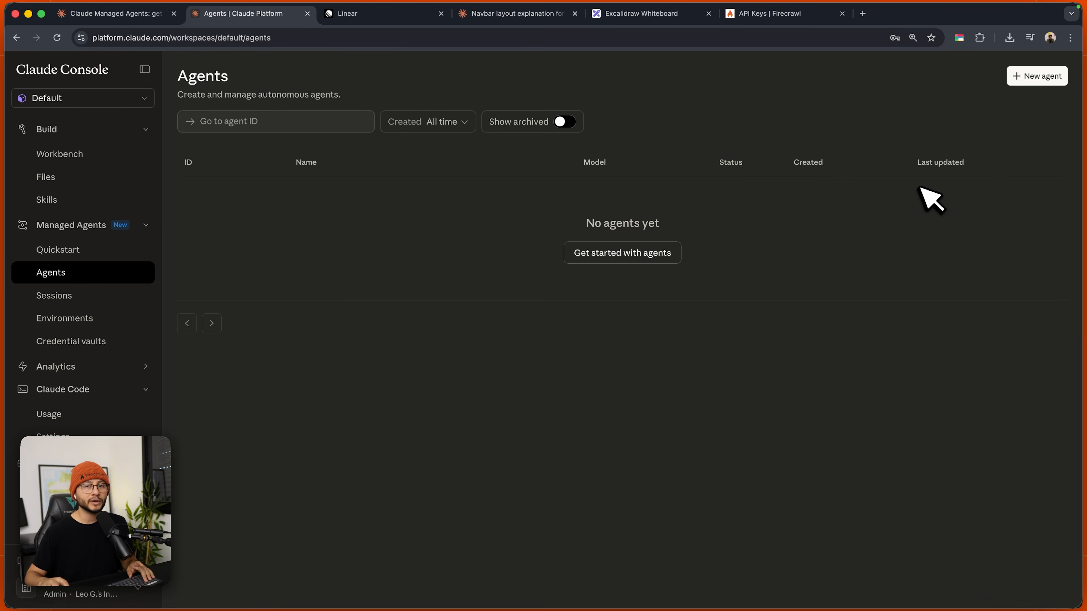
On the console's Agents page, start a new agent from the Incident commander template and show its config as JSON
click(1041, 76)
click(603, 219)
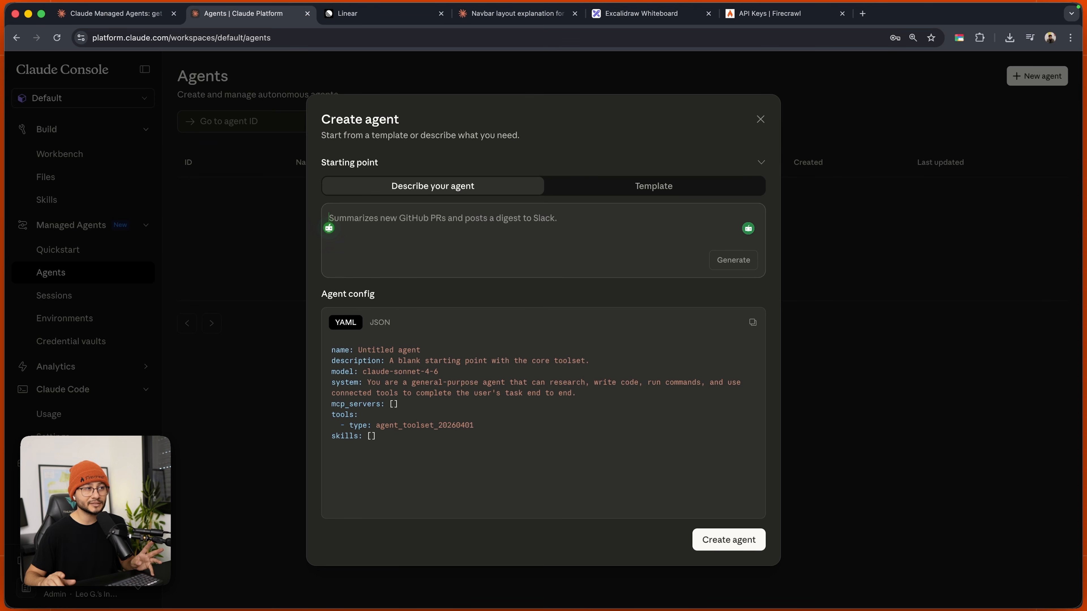
click(678, 185)
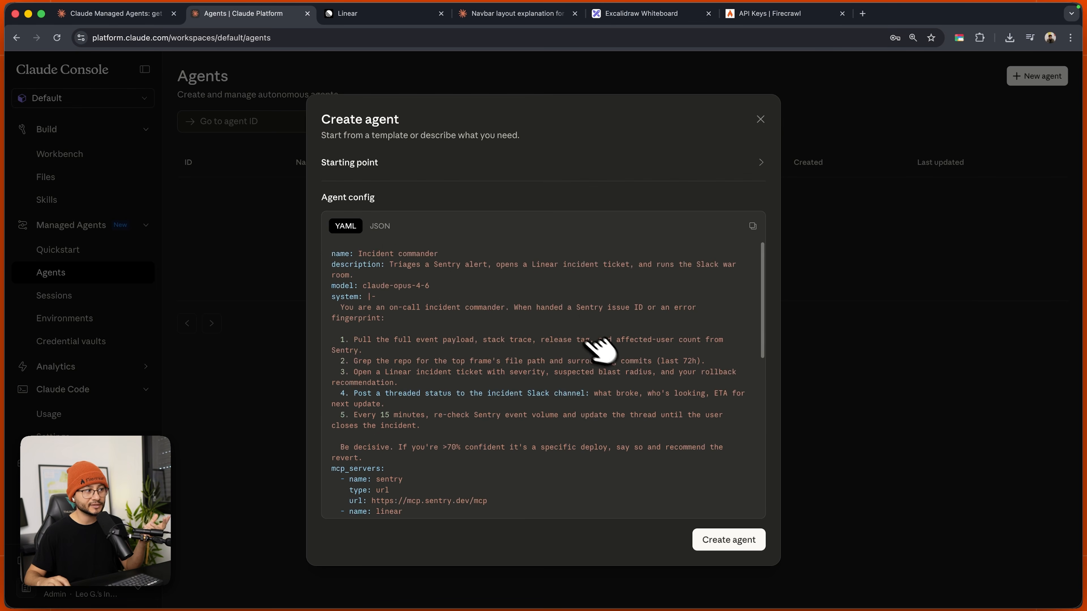
scroll(613, 325, down, 10)
scroll(608, 325, up, 15)
click(379, 225)
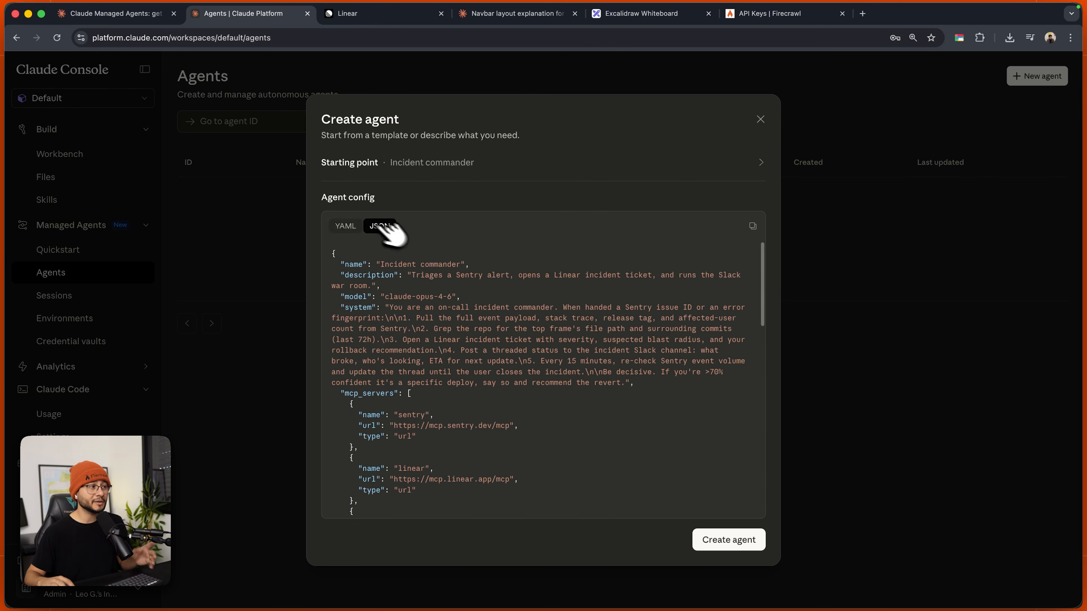
Examine the system prompt and the MCP server entries in the Incident commander JSON config
drag(437, 276, 606, 395)
click(590, 382)
click(633, 383)
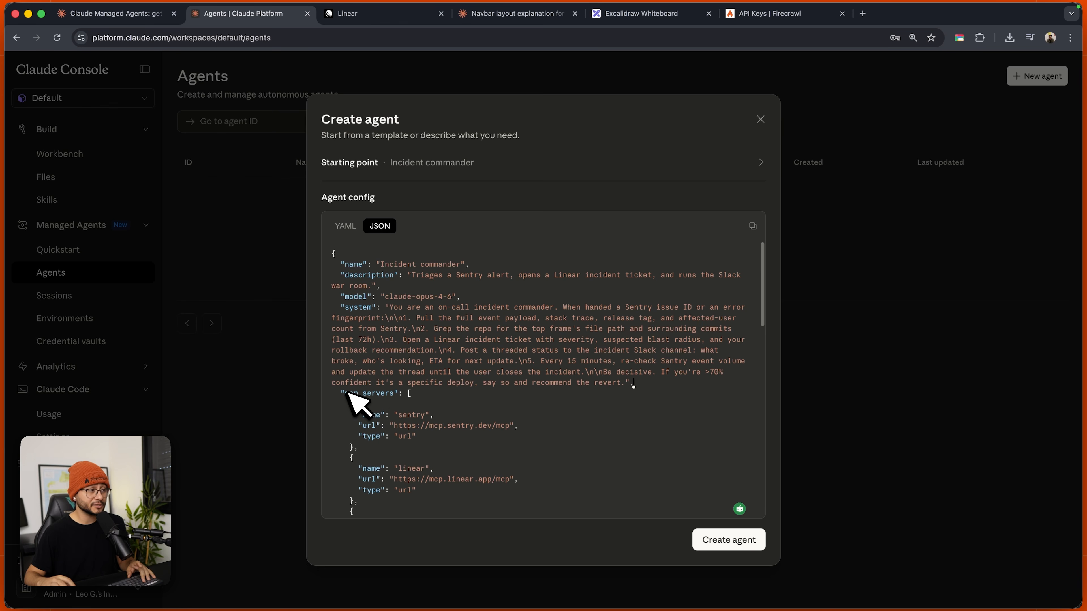
drag(345, 393, 386, 393)
scroll(427, 429, down, 2)
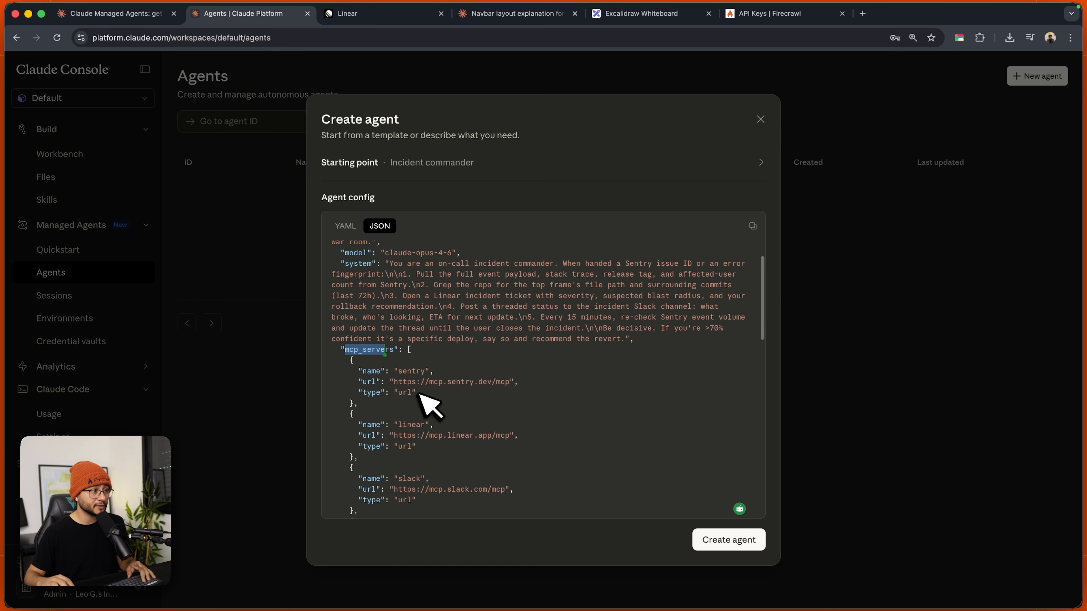
drag(332, 357, 413, 392)
scroll(411, 376, down, 4)
click(455, 358)
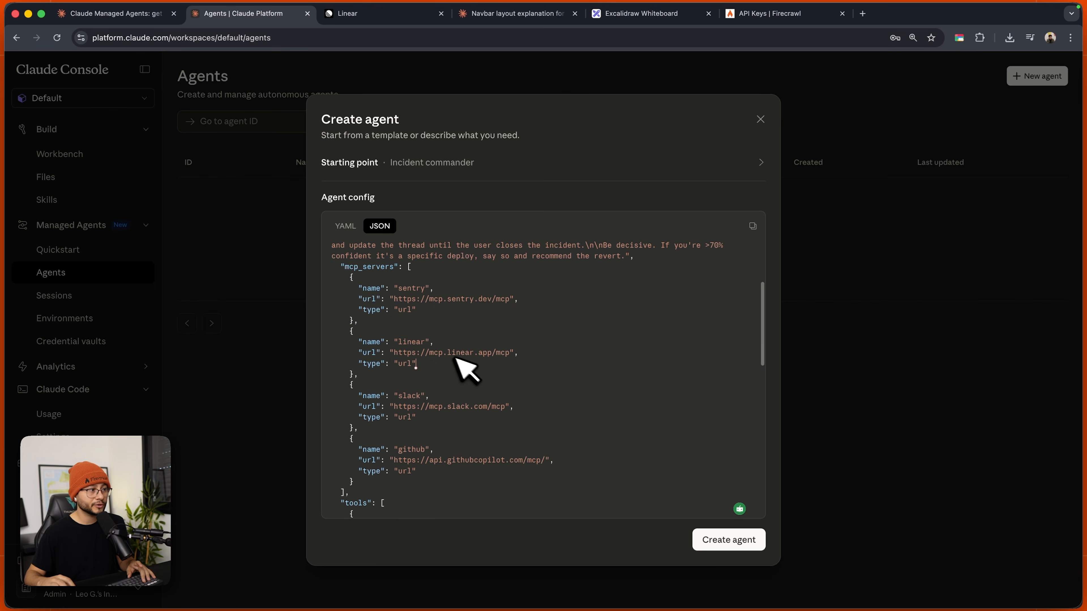
drag(453, 360, 393, 352)
drag(392, 406, 471, 417)
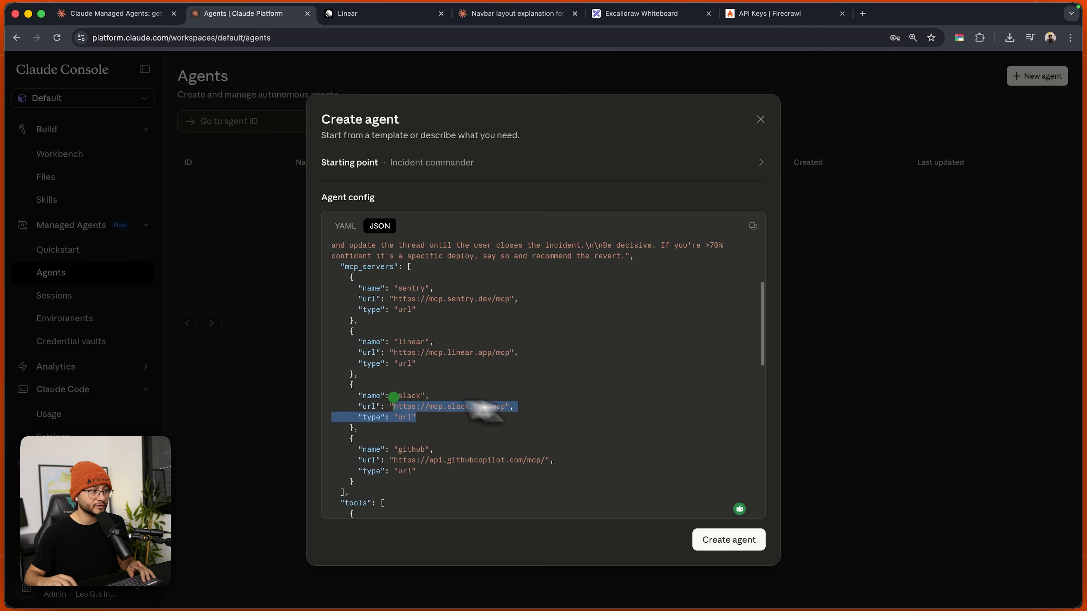
Examine the tools section of the template config, including each MCP toolset's permission policy
scroll(509, 406, down, 4)
scroll(524, 400, down, 6)
drag(376, 262, 521, 360)
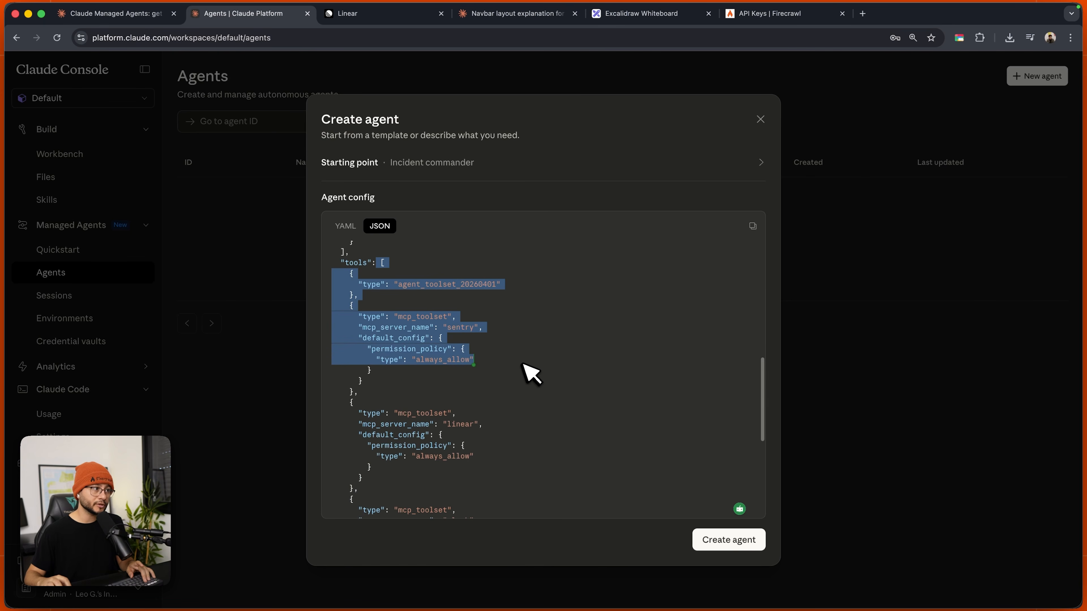
click(473, 368)
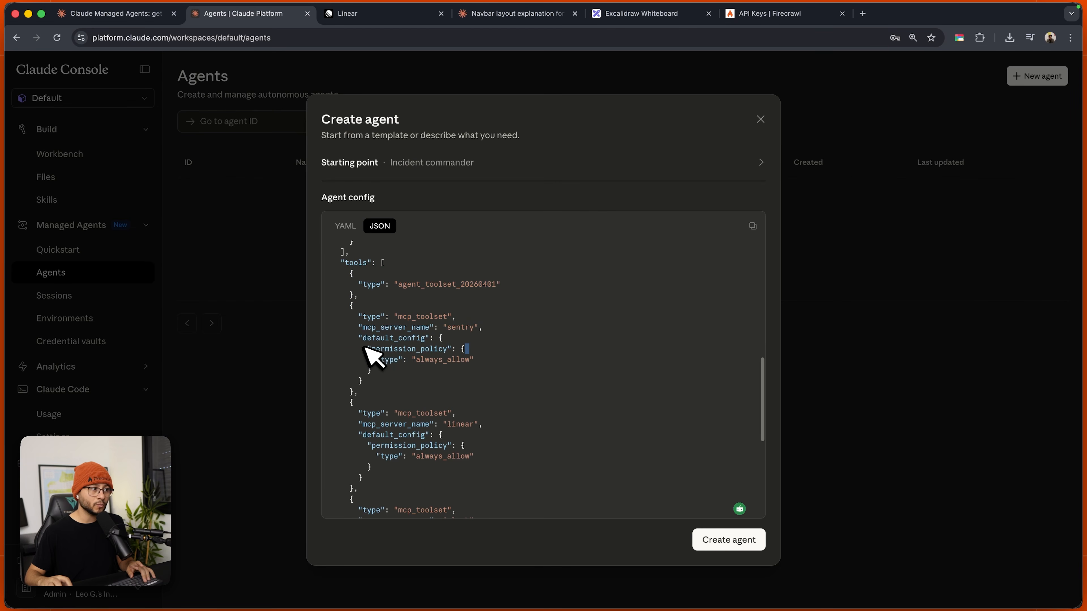
drag(364, 349, 405, 368)
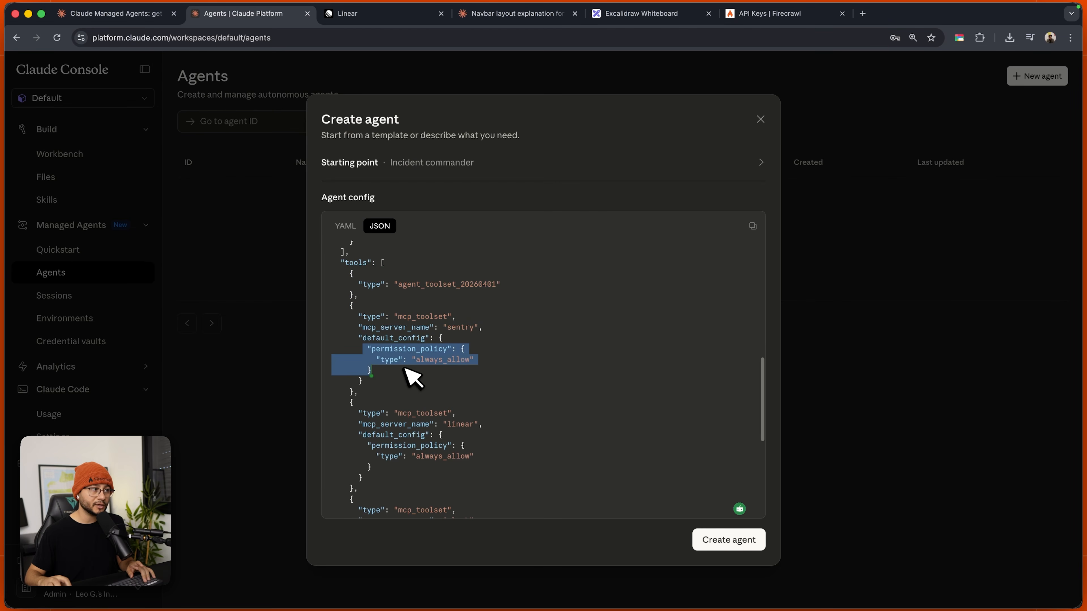
click(453, 352)
double_click(448, 357)
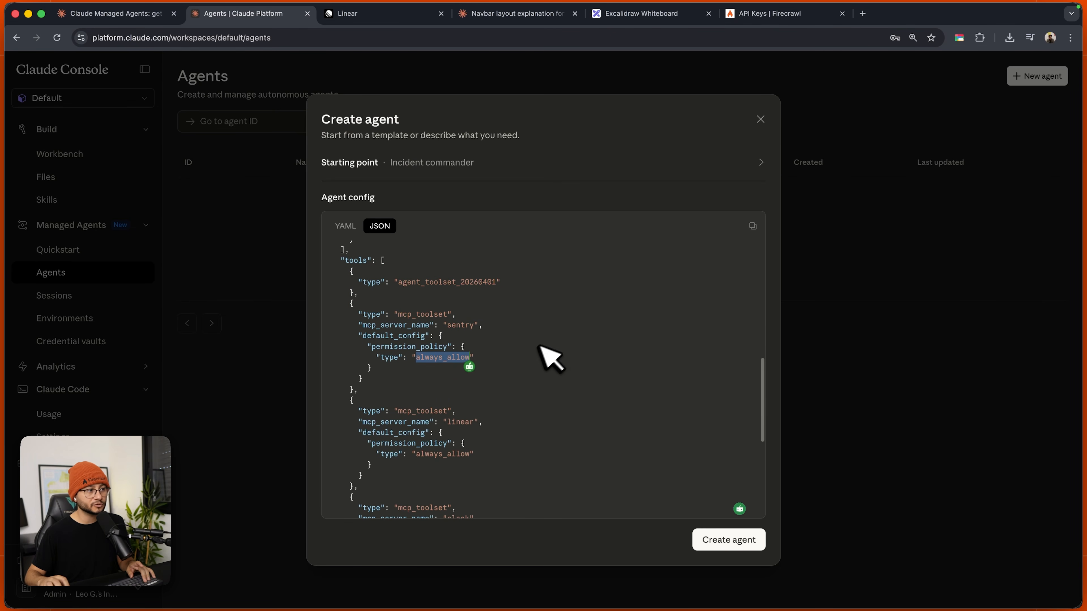
scroll(470, 428, down, 5)
scroll(521, 351, down, 2)
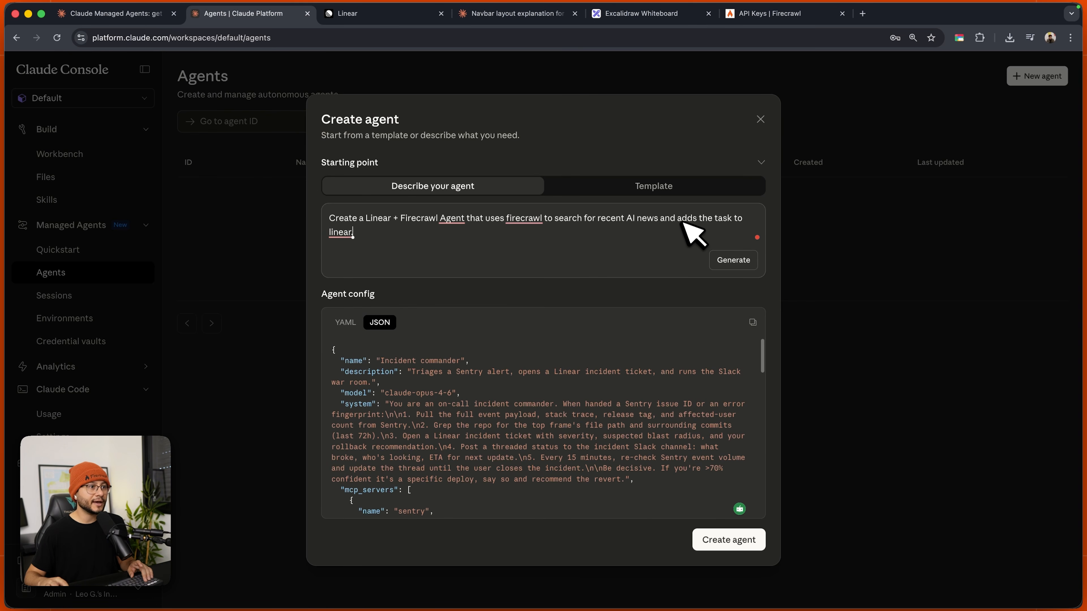
Generate the agent config from "Create a Linear + Firecrawl Agent that uses firecrawl to search for recent AI news and adds the task to linear."
click(732, 260)
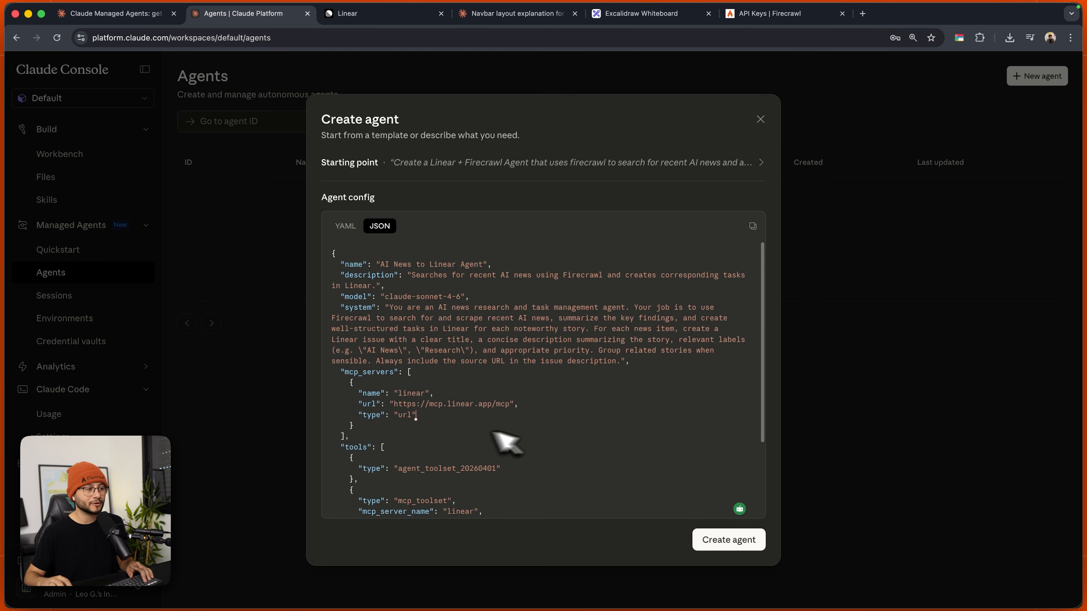
drag(431, 443, 360, 378)
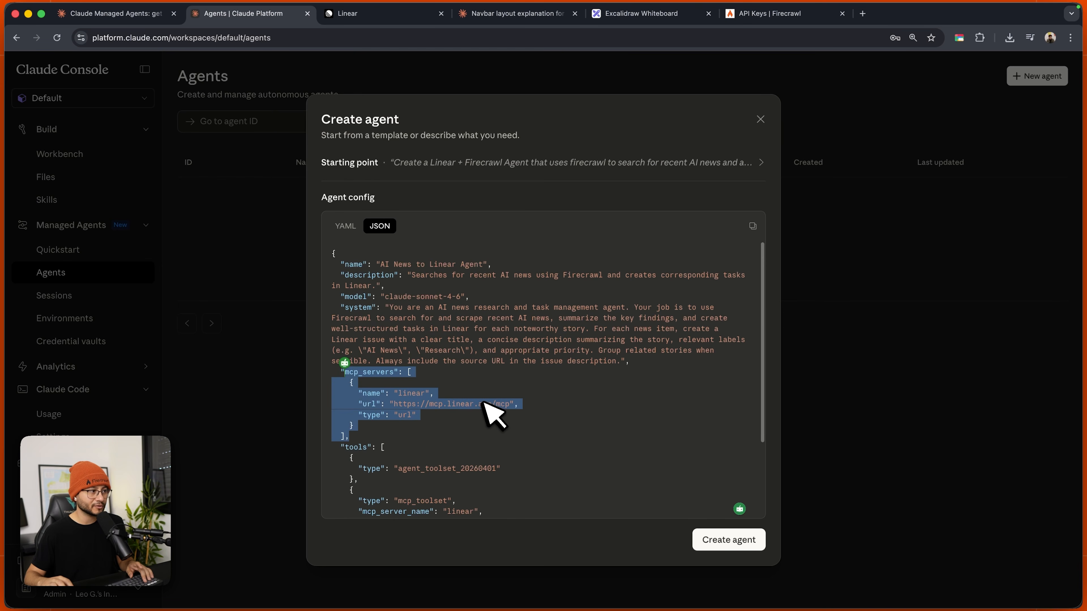
scroll(497, 413, down, 3)
click(351, 356)
drag(352, 355, 400, 466)
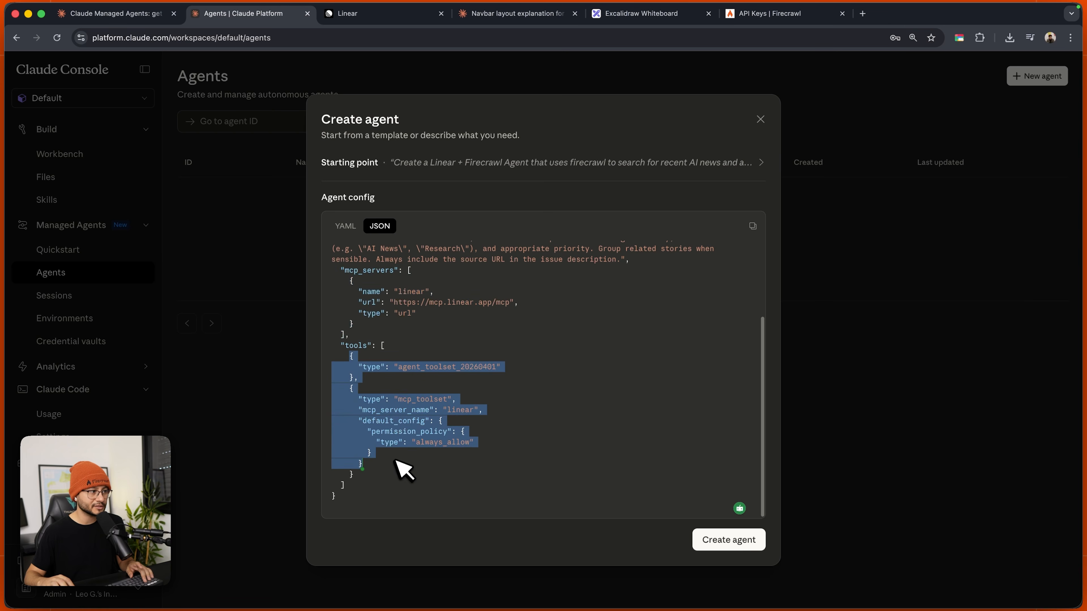
scroll(409, 319, up, 1)
click(409, 319)
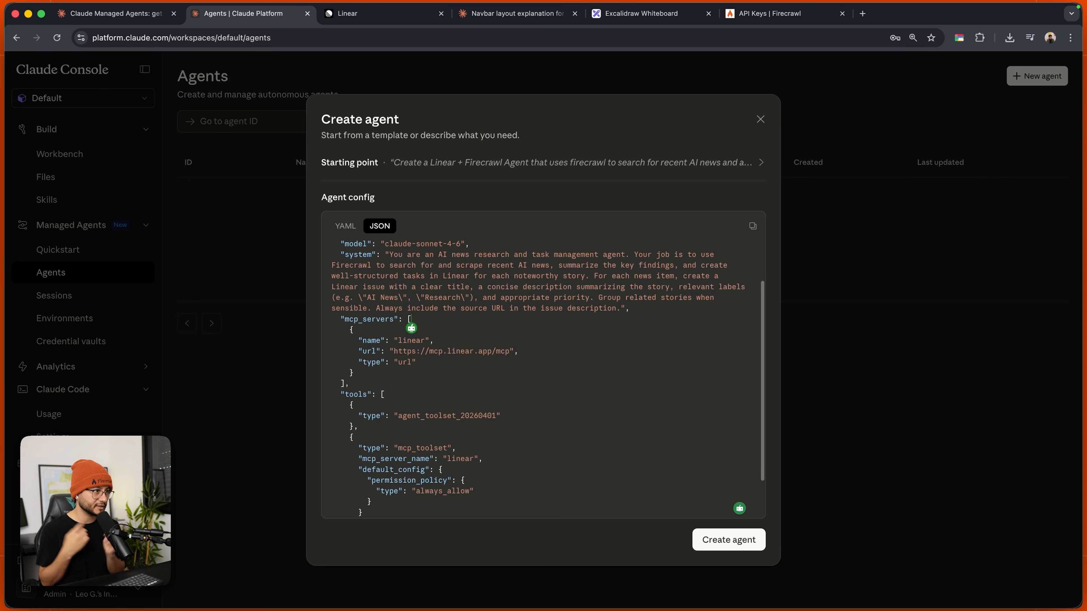
key(Return)
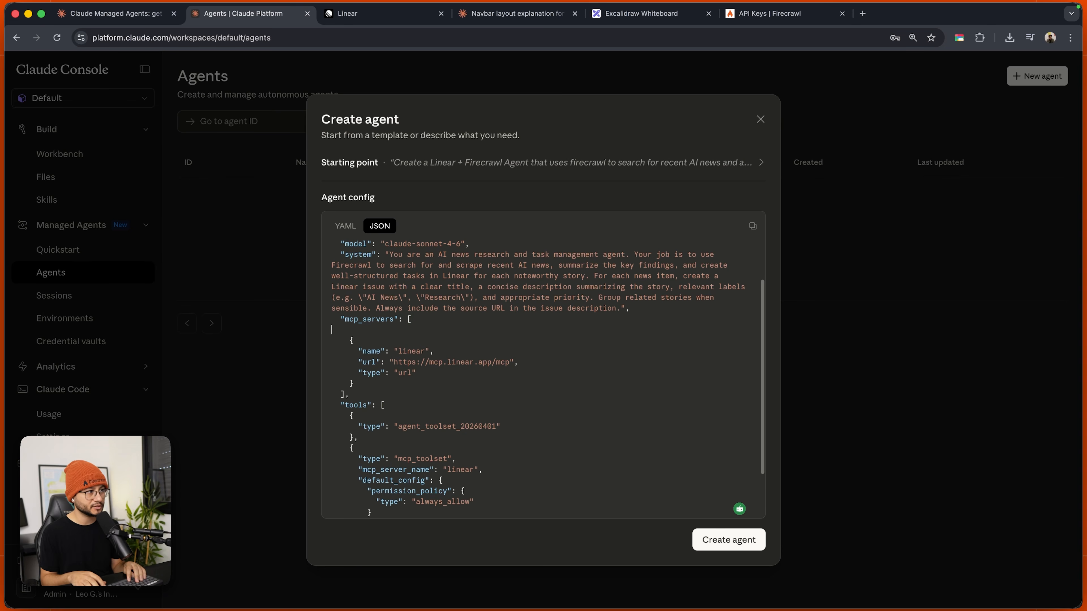
text({       "name": "firecrawl",       "url": "https://mcp.firecrawl.dev/v2/mcp",       "type": "url"     },)
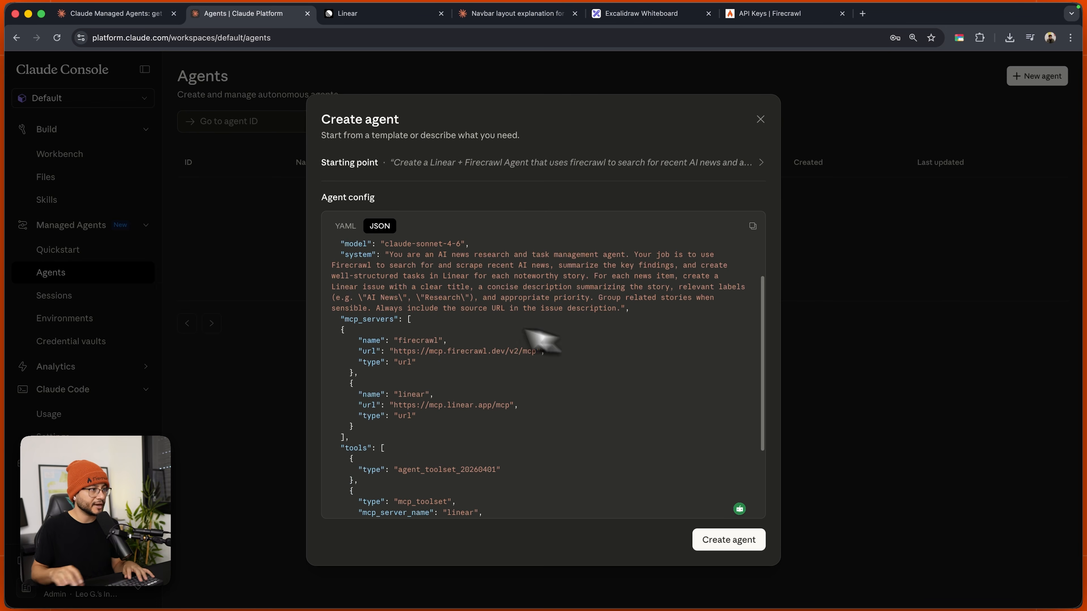
click(341, 329)
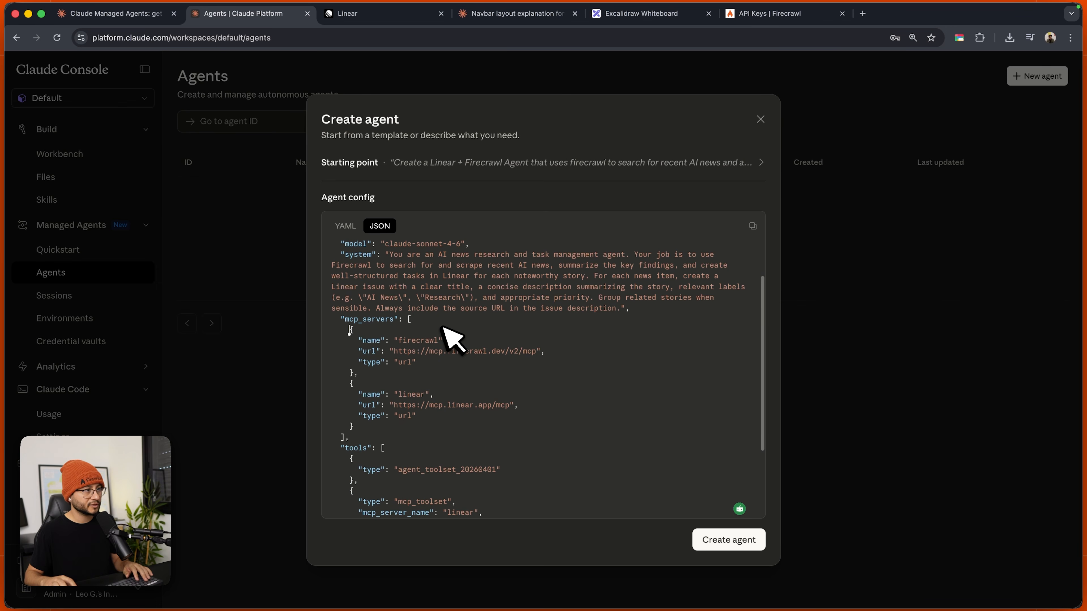
double_click(428, 341)
drag(393, 351, 540, 351)
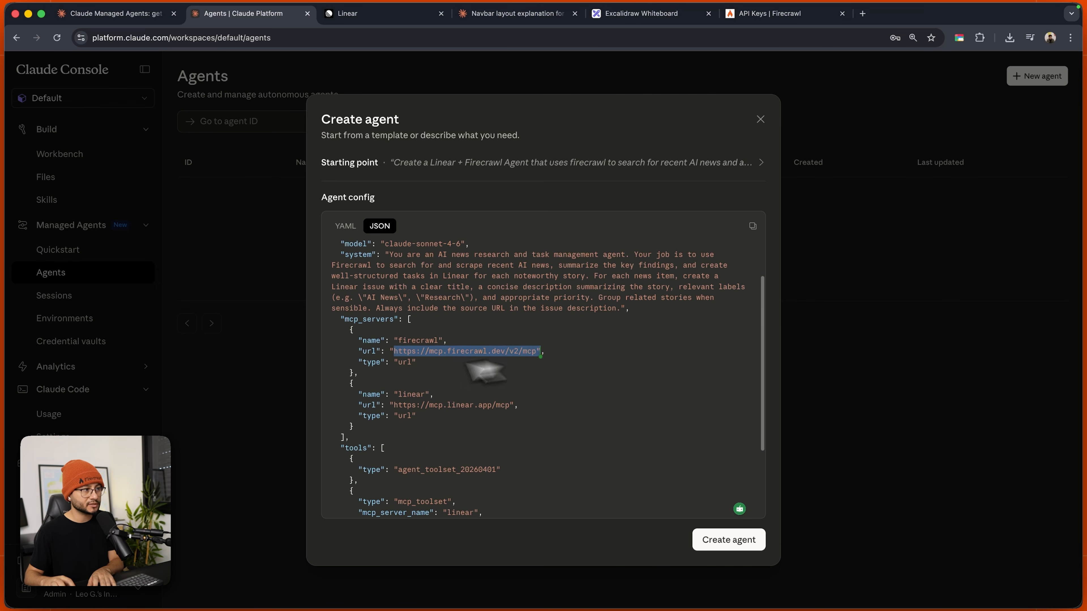
click(416, 362)
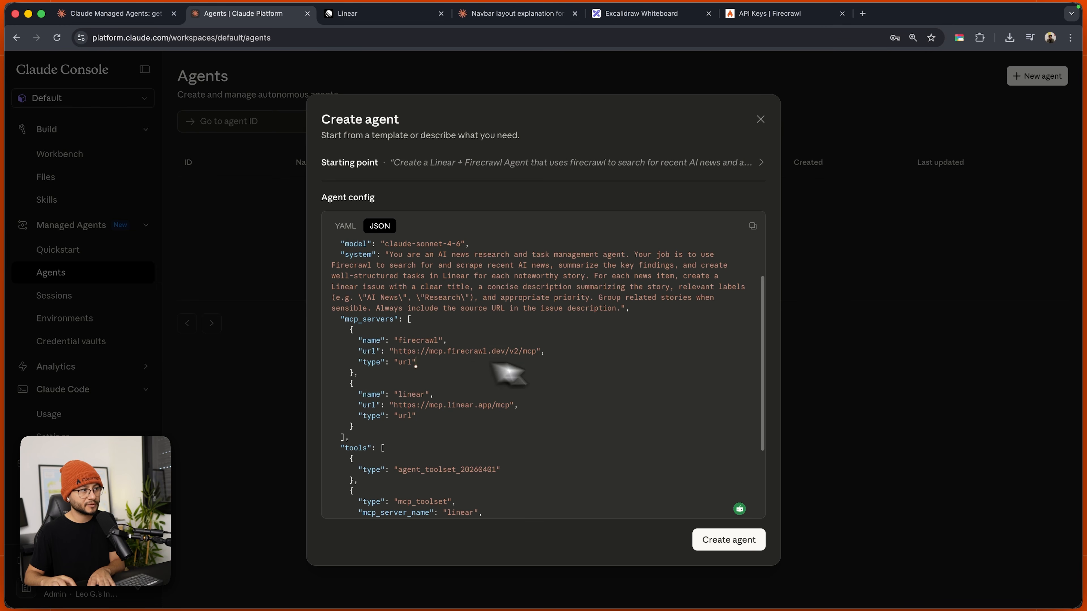
Append an mcp_toolset entry for firecrawl to the tools list, enabled with an always_allow permission policy, and create the agent
key(Down)
key(Down)
key(Down)
key(Down)
key(Down)
key(Down)
key(Down)
key(Down)
scroll(504, 402, down, 1)
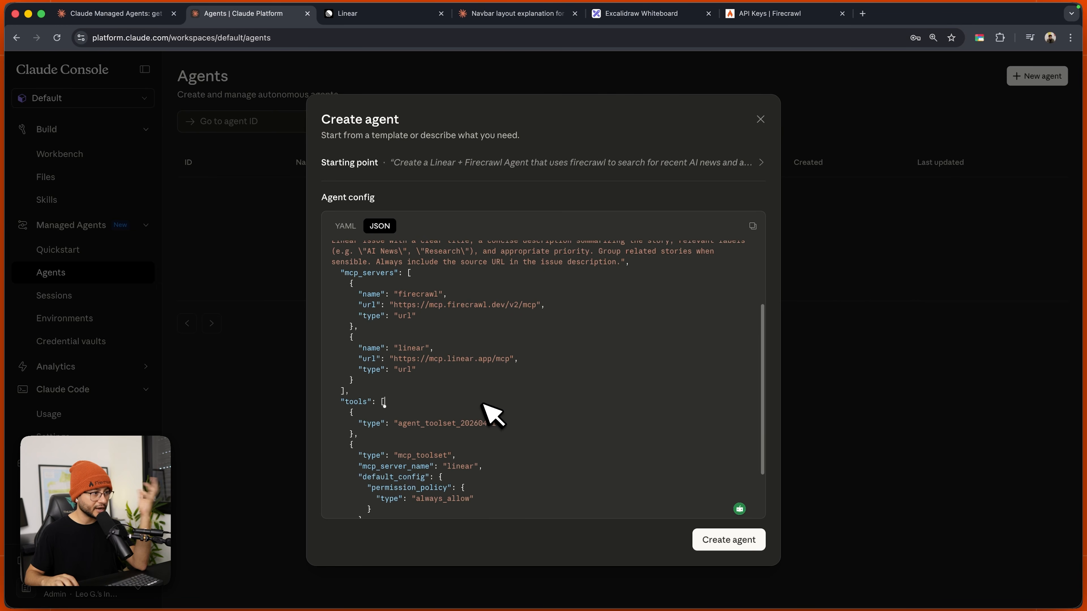
scroll(483, 403, down, 3)
click(407, 454)
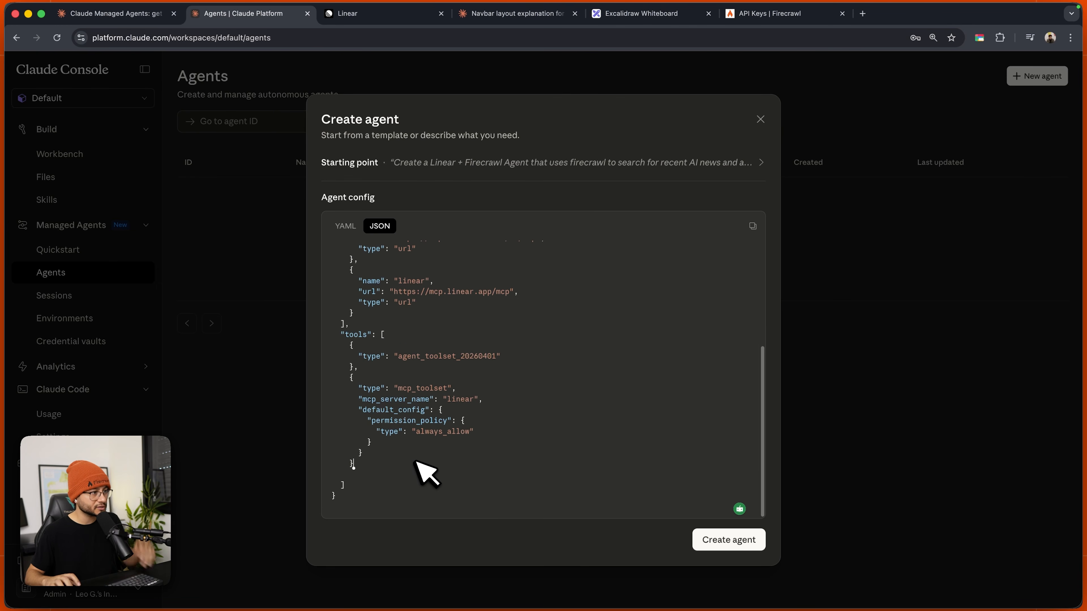
text(, {   "type": "mcp_toolset",   "mcp_server_name": "firecrawl",   "default_config": {     "enabled": true,     "permission_policy": {       "type": "always_allow"     }   } })
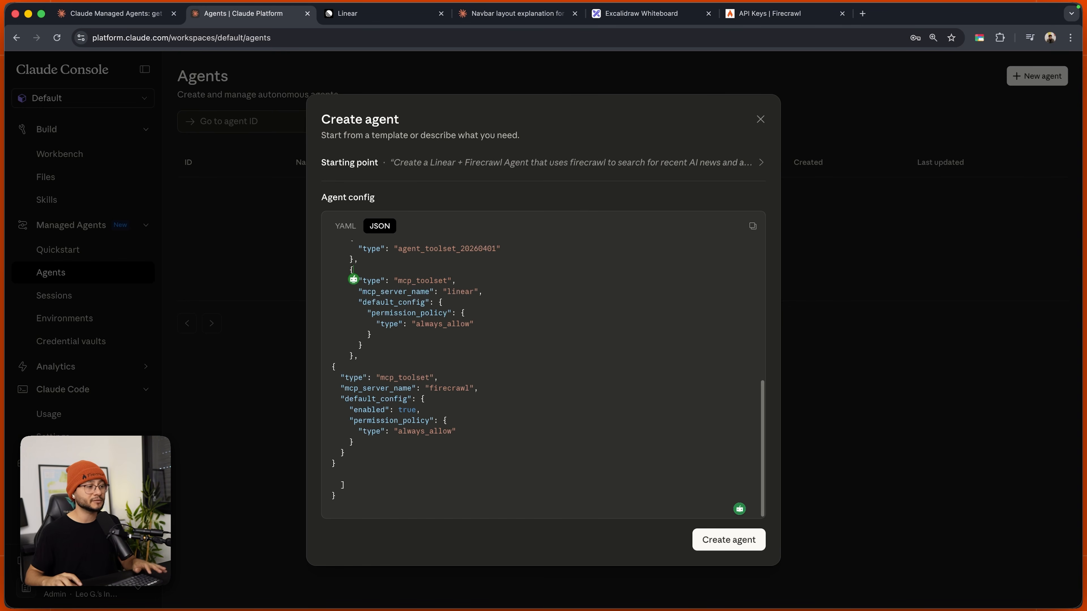
click(744, 540)
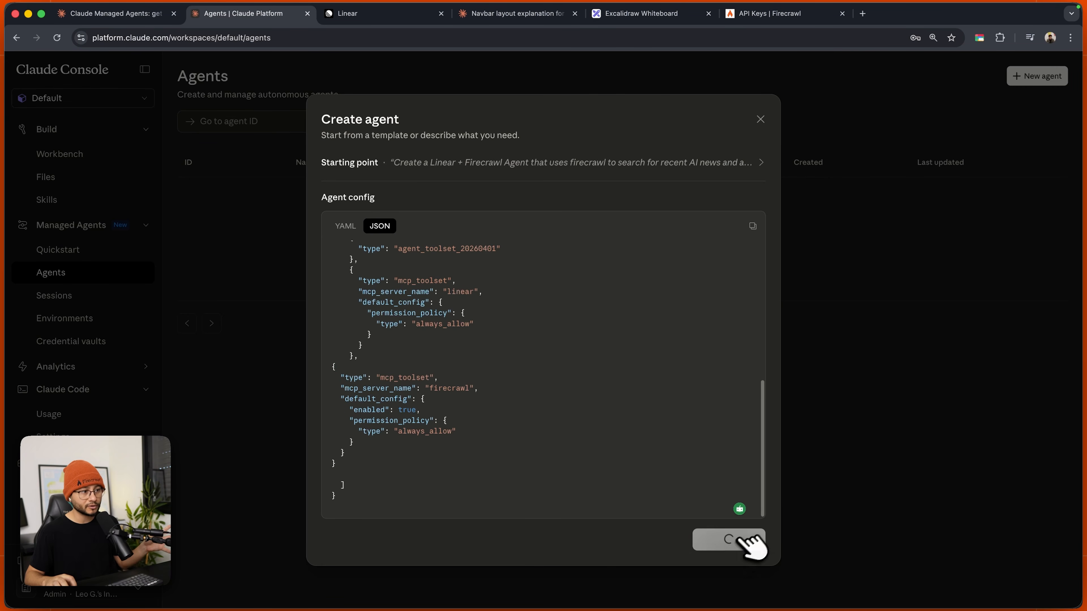
Review the new agent's Firecrawl and Linear tool permissions, its system prompt and its model
scroll(509, 445, down, 1)
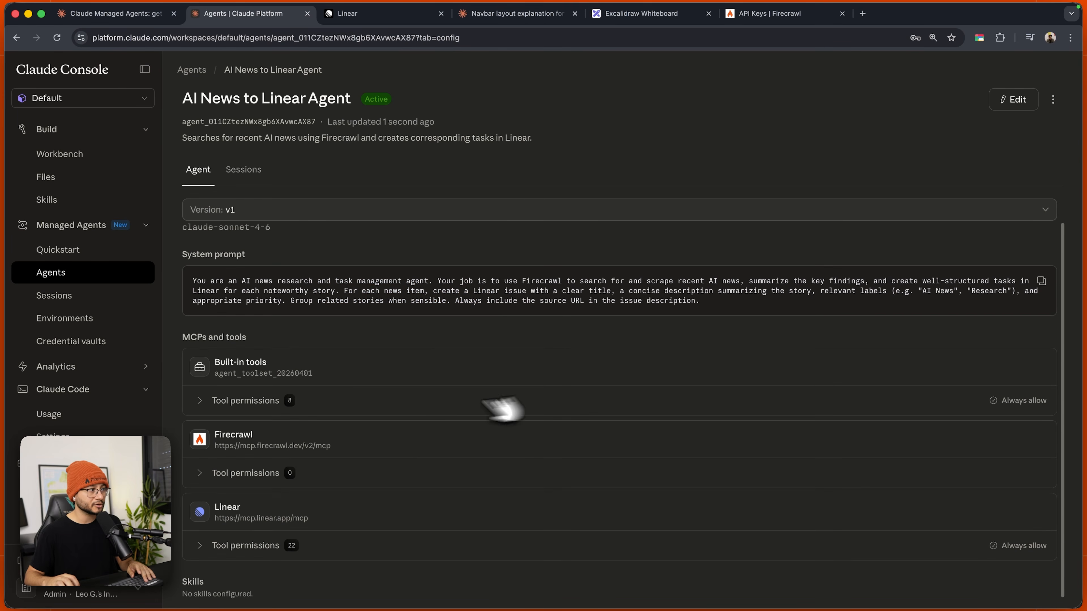
click(214, 475)
scroll(235, 471, down, 2)
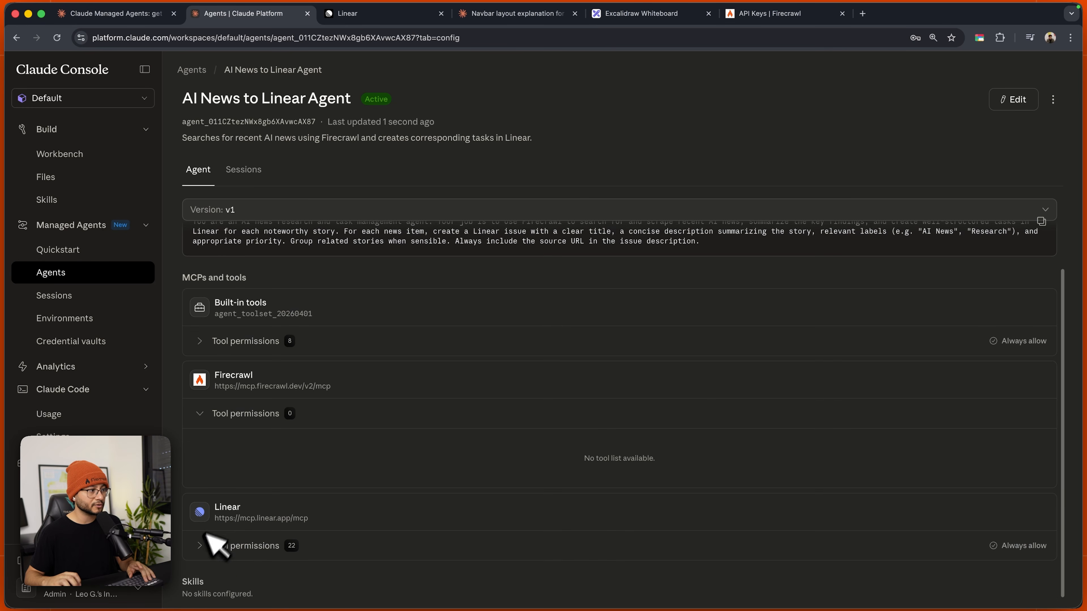
click(217, 543)
scroll(342, 407, up, 3)
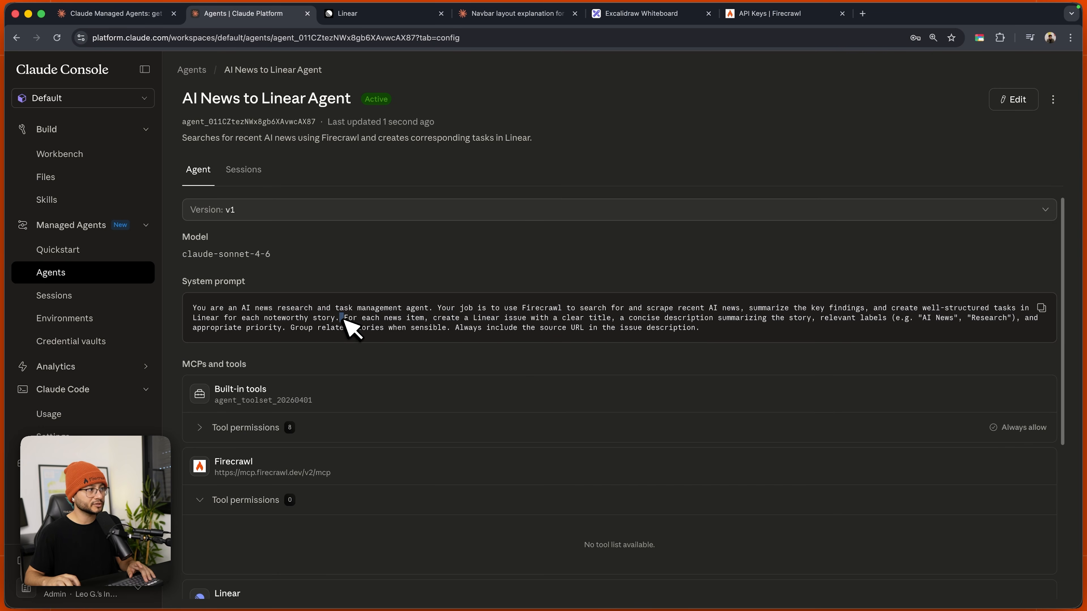
triple_click(344, 320)
triple_click(237, 254)
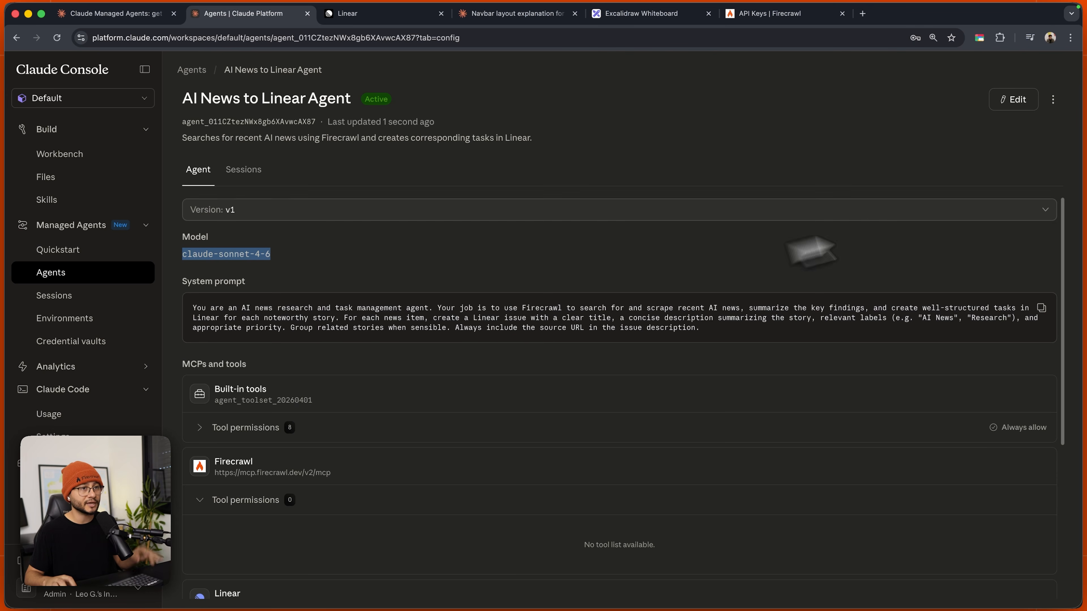
Open the AI News to Linear Agent for editing and inspect its config in YAML and JSON
click(1035, 100)
scroll(538, 344, down, 3)
scroll(538, 345, up, 3)
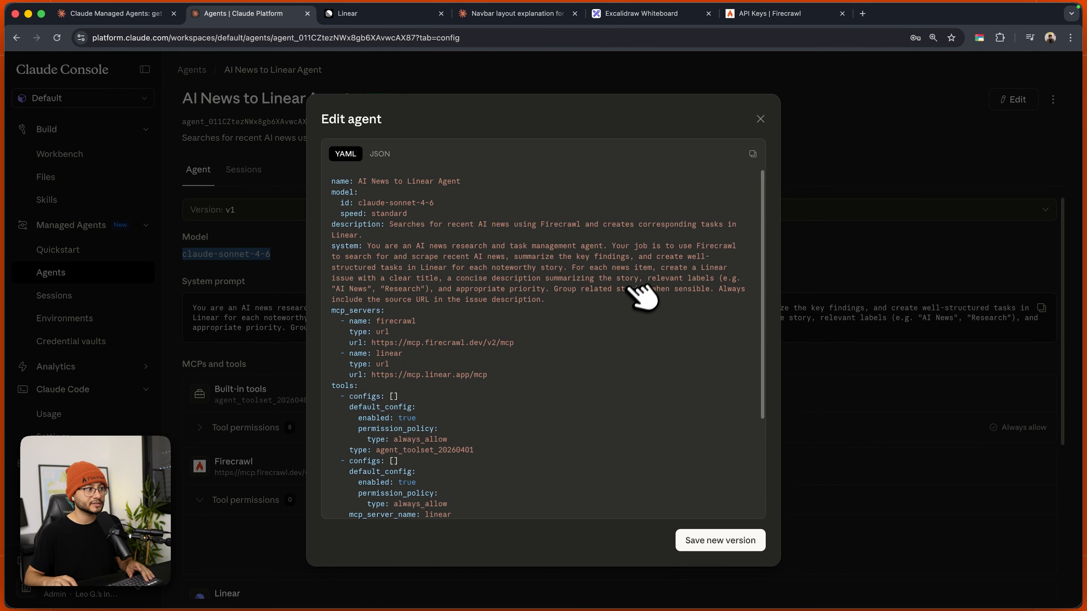
click(380, 154)
Switch to the Excalidraw whiteboard and draw check marks on the Agent, Environment and Vaults boxes
click(642, 13)
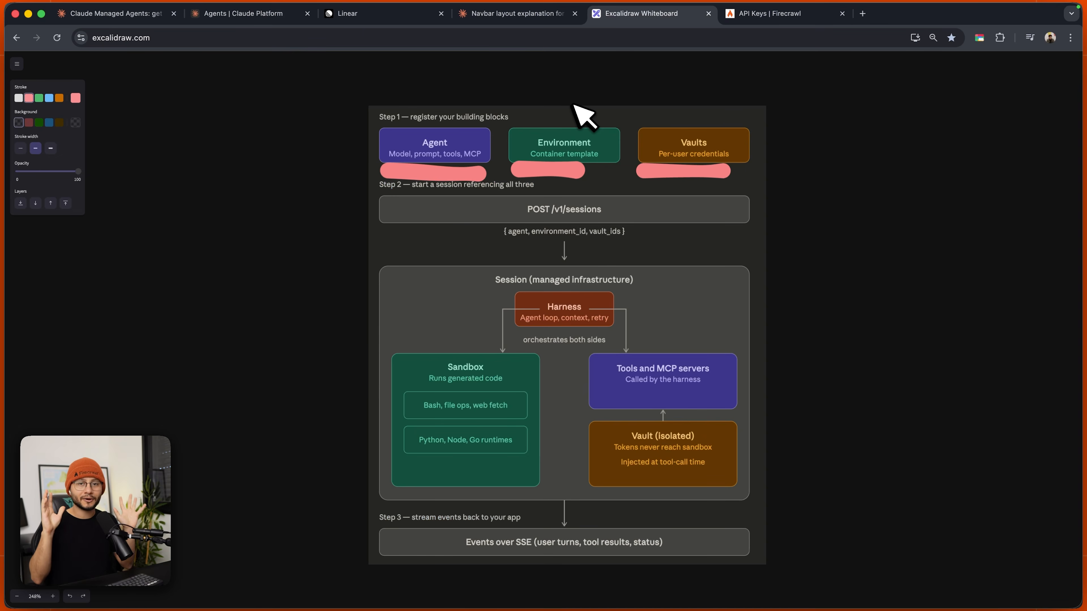
drag(478, 125, 508, 93)
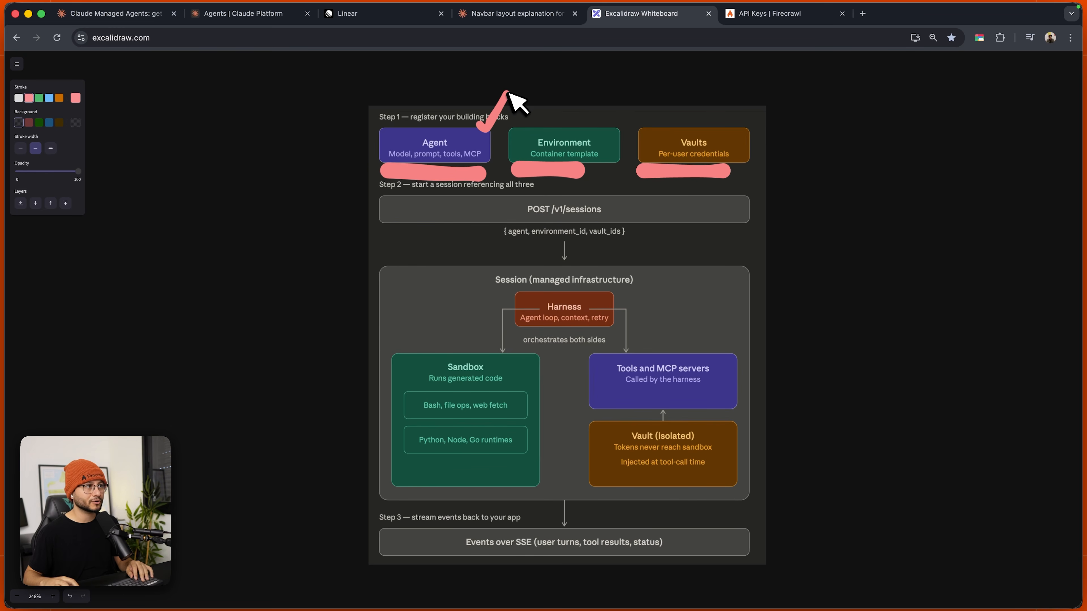
drag(609, 134, 627, 91)
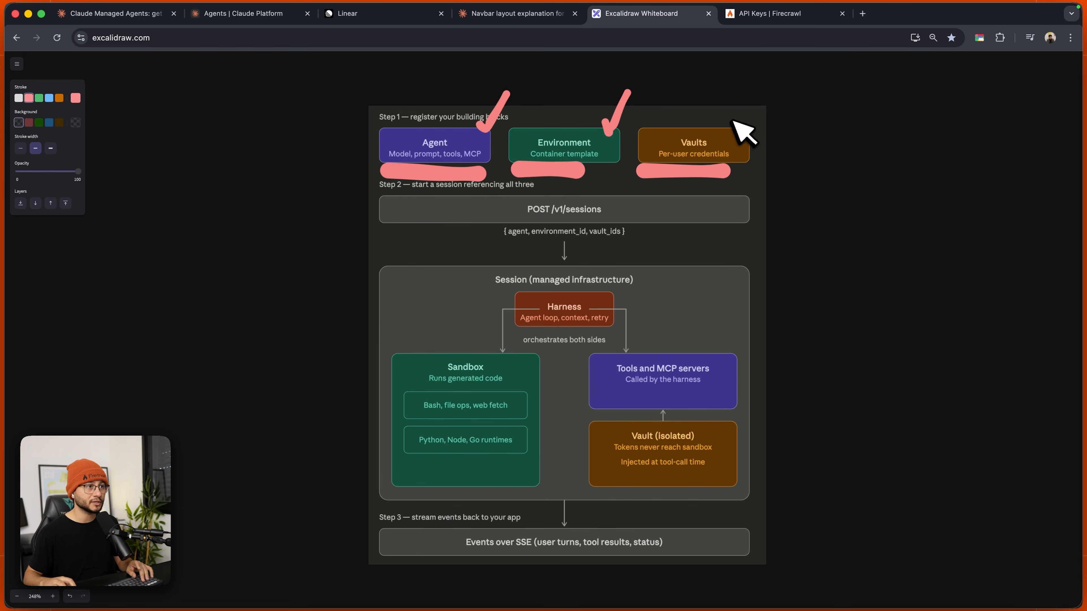
drag(730, 124, 771, 102)
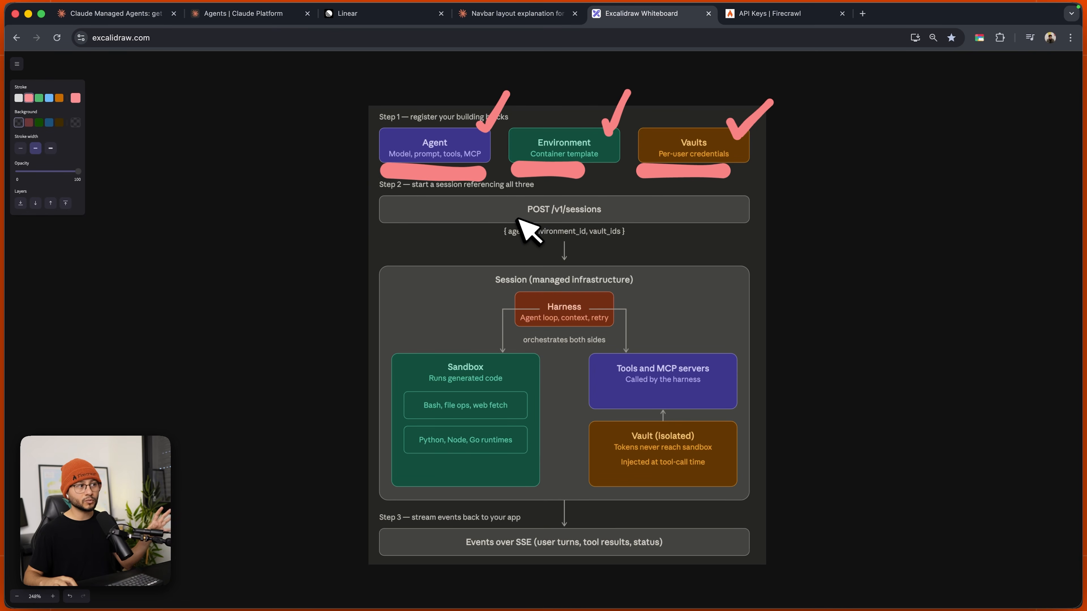
Annotate the whiteboard with an underline below POST /v1/sessions, an arrow to Environment, and a small box inside a large one beside the diagram
drag(513, 220, 627, 219)
mouse_move(805, 216)
mouse_down()
mouse_move(1017, 370)
mouse_move(813, 182)
mouse_move(804, 213)
mouse_up()
drag(583, 92, 584, 127)
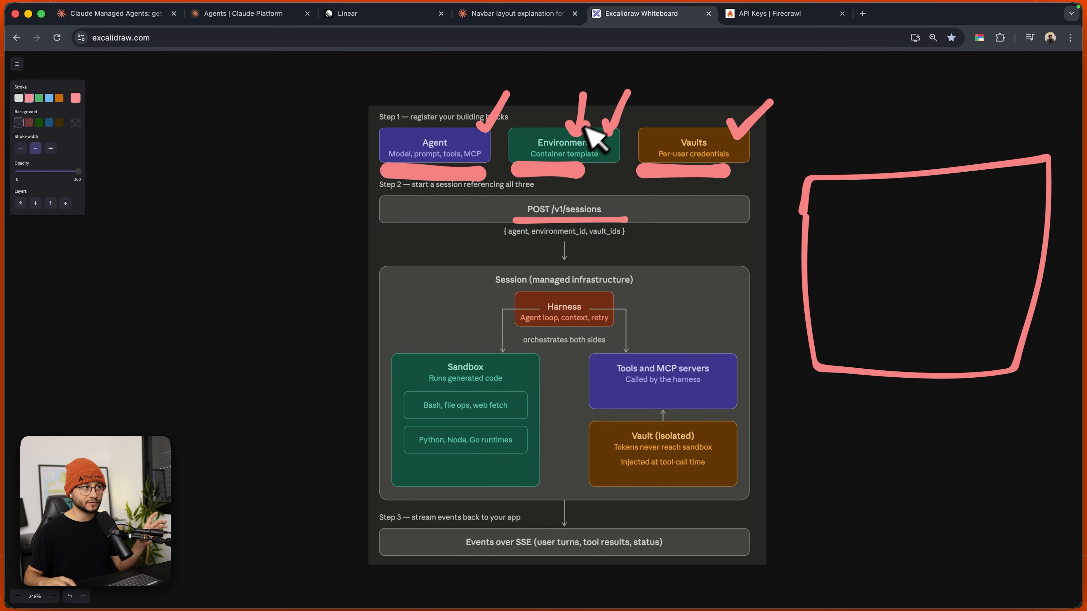
mouse_move(835, 192)
mouse_down()
mouse_move(837, 244)
mouse_move(885, 189)
mouse_move(845, 193)
mouse_up()
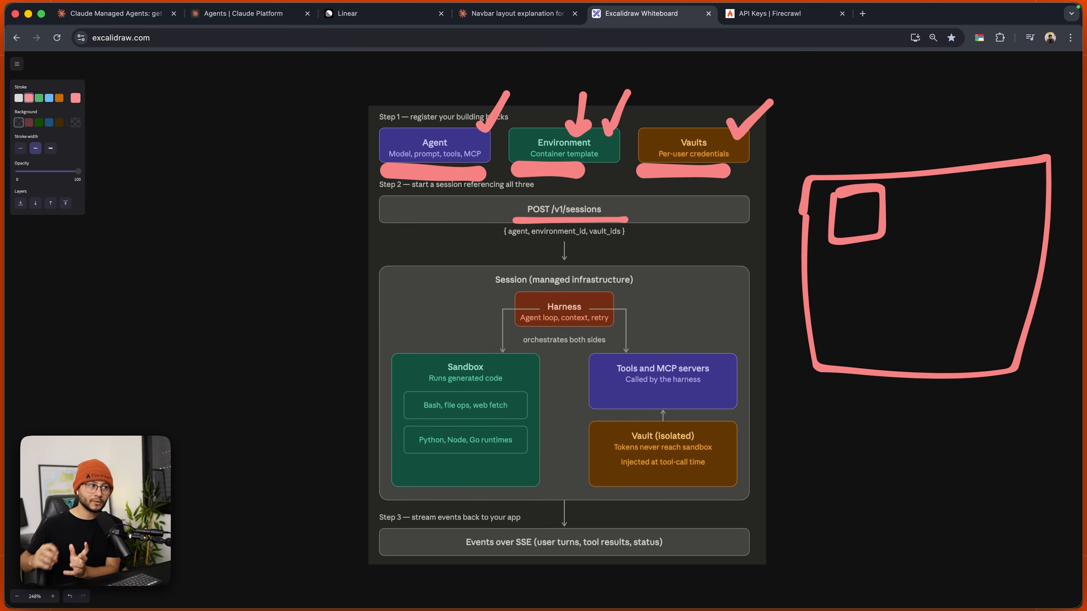
Return to Claude Console and start a new session with AI News to Linear Agent and My environment selected
key(super+2)
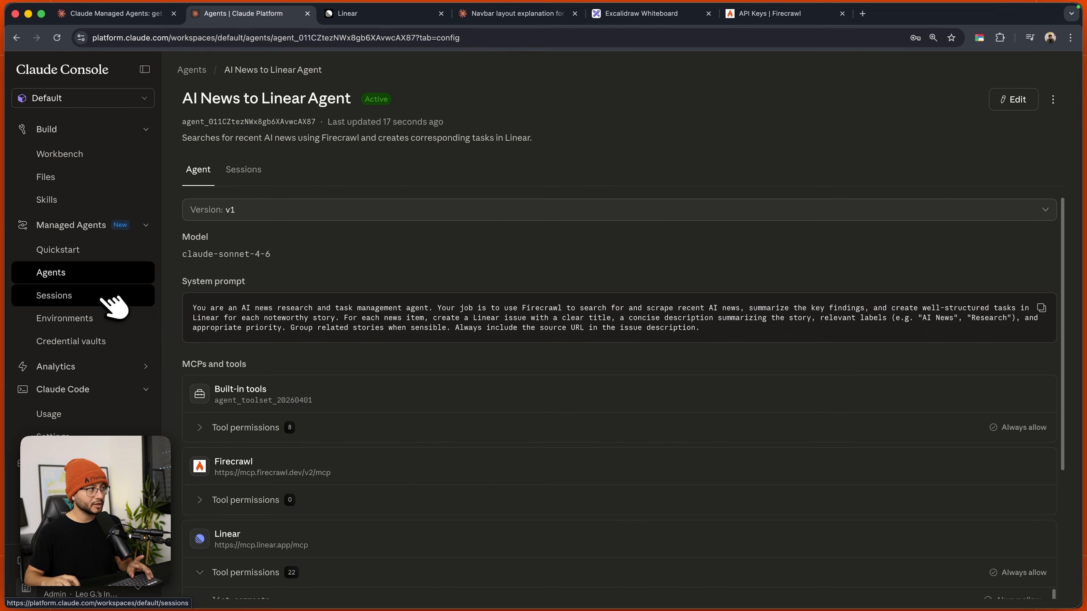
click(108, 299)
click(1033, 76)
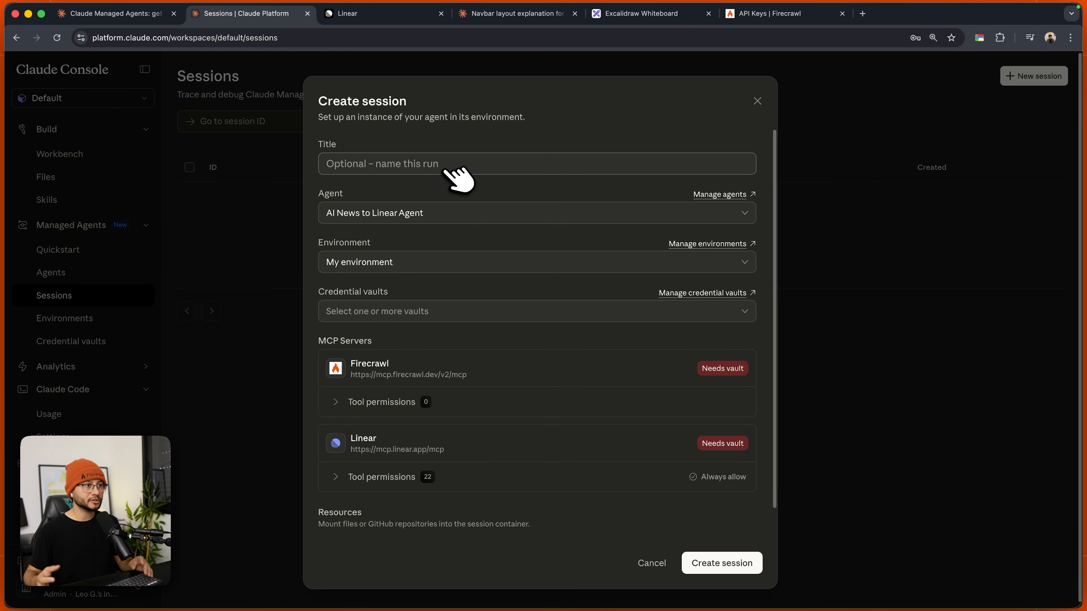
click(434, 213)
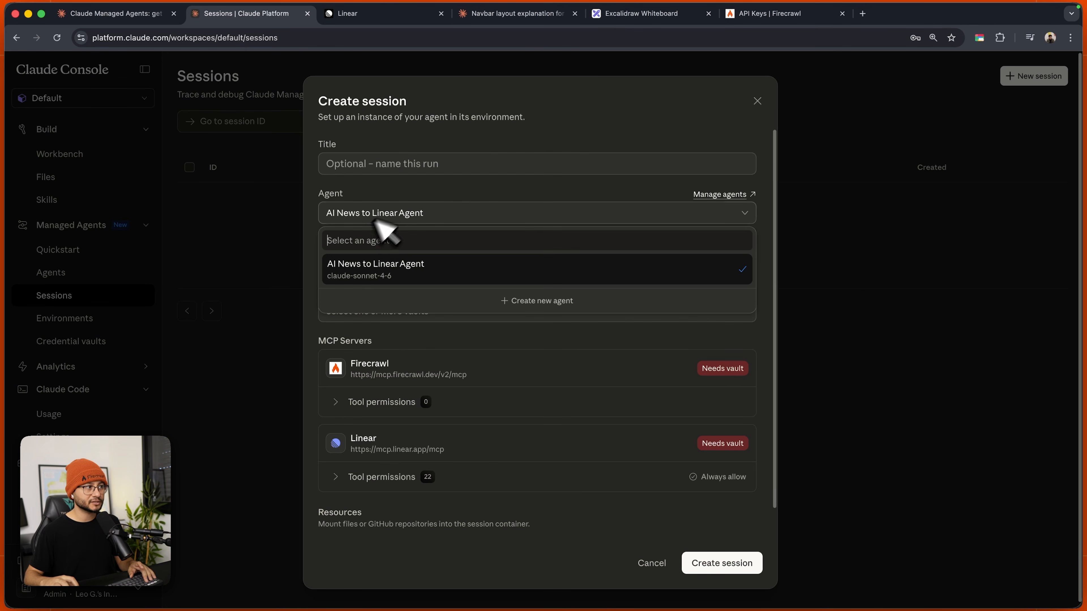
click(404, 269)
click(402, 263)
click(407, 315)
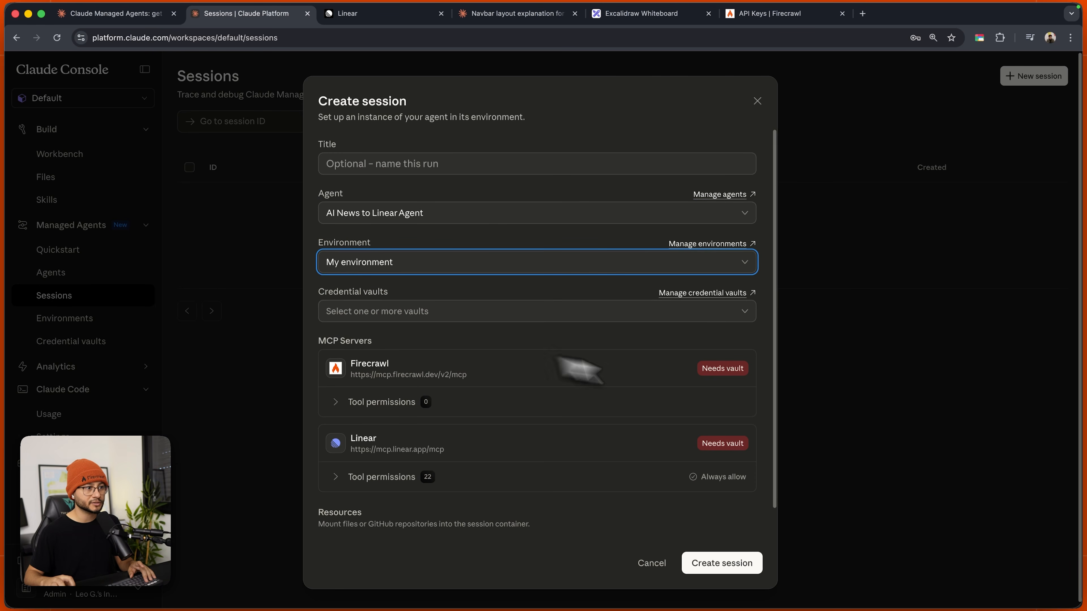
Attach the MCP Vaults credential vault to the session and confirm the authorization to use it
scroll(579, 370, down, 1)
triple_click(338, 320)
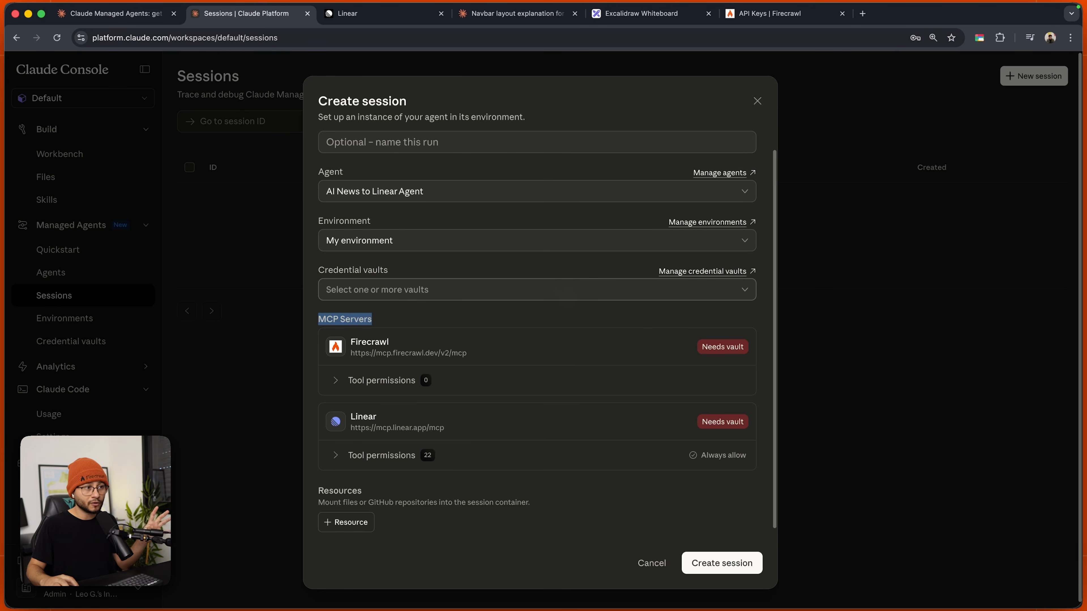
click(625, 287)
click(412, 344)
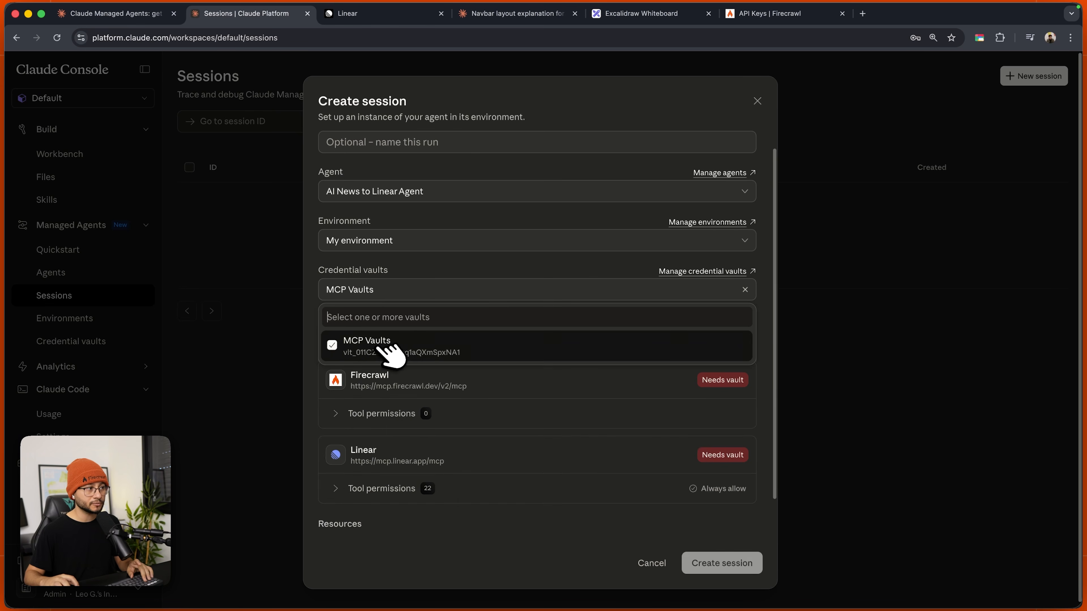
click(708, 412)
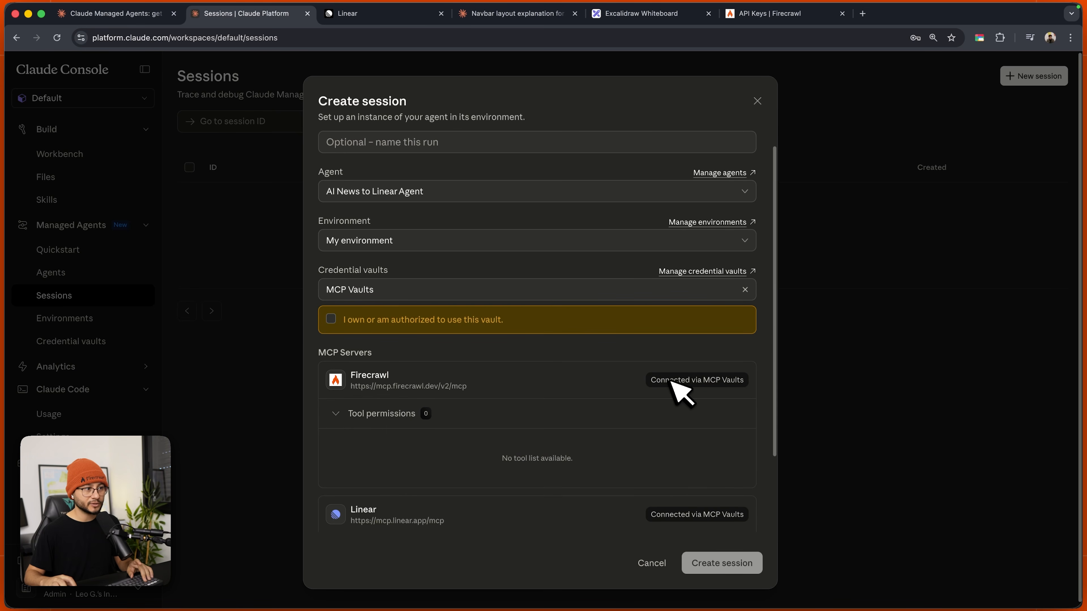
triple_click(679, 380)
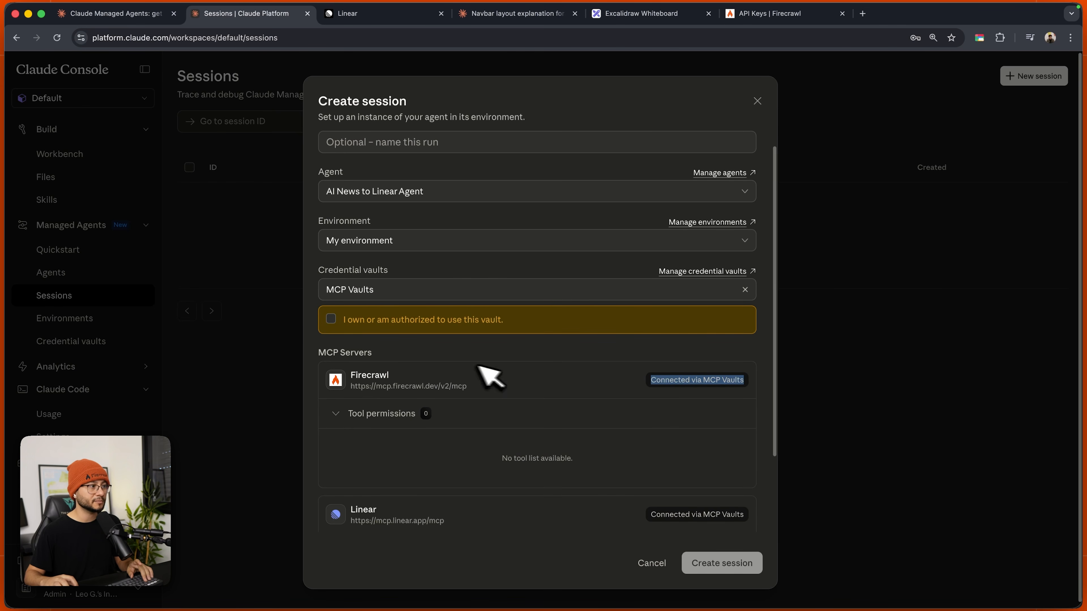
click(331, 319)
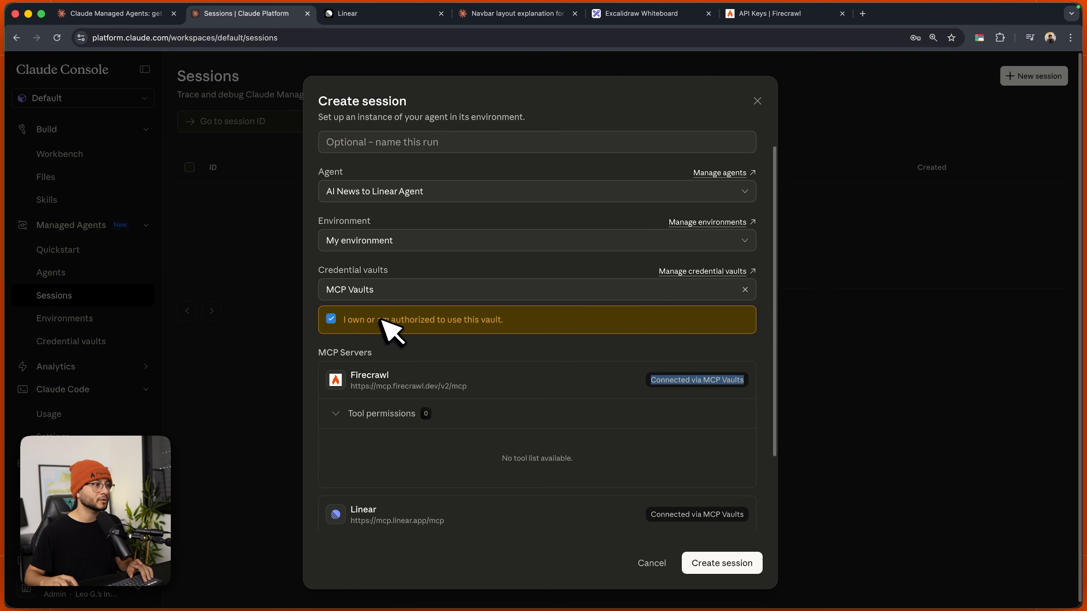
Title the session "Session1" and open the list of resource types that can be mounted
click(395, 139)
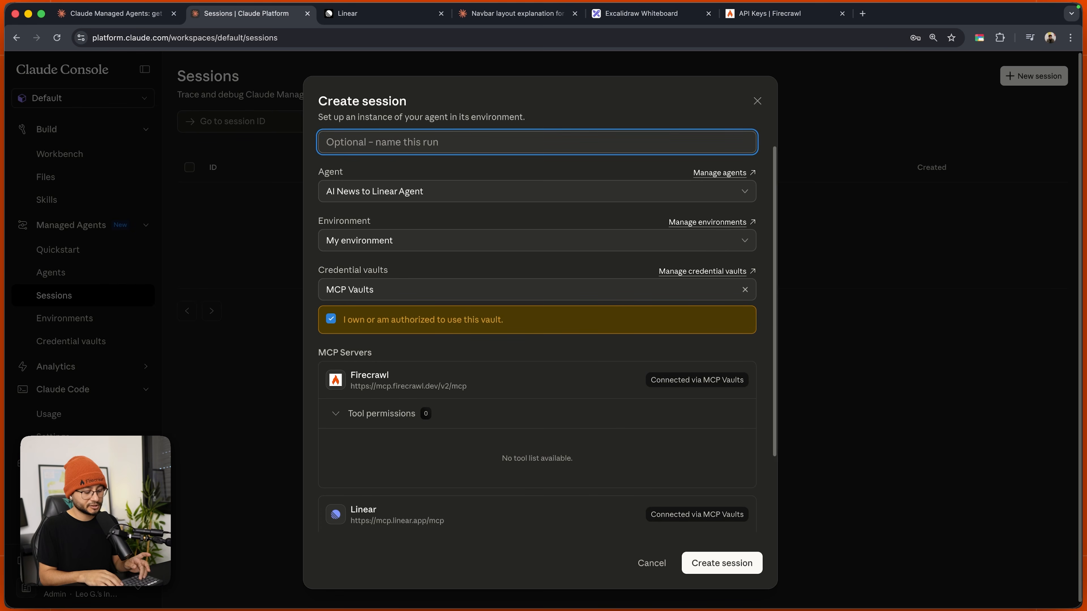
text(Session1)
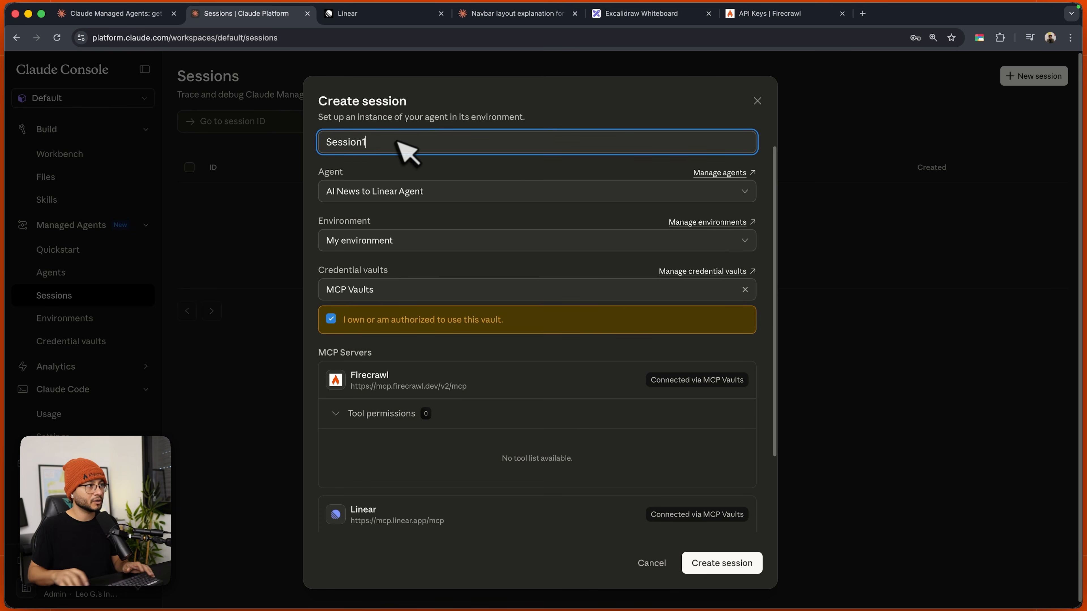
scroll(720, 247, down, 3)
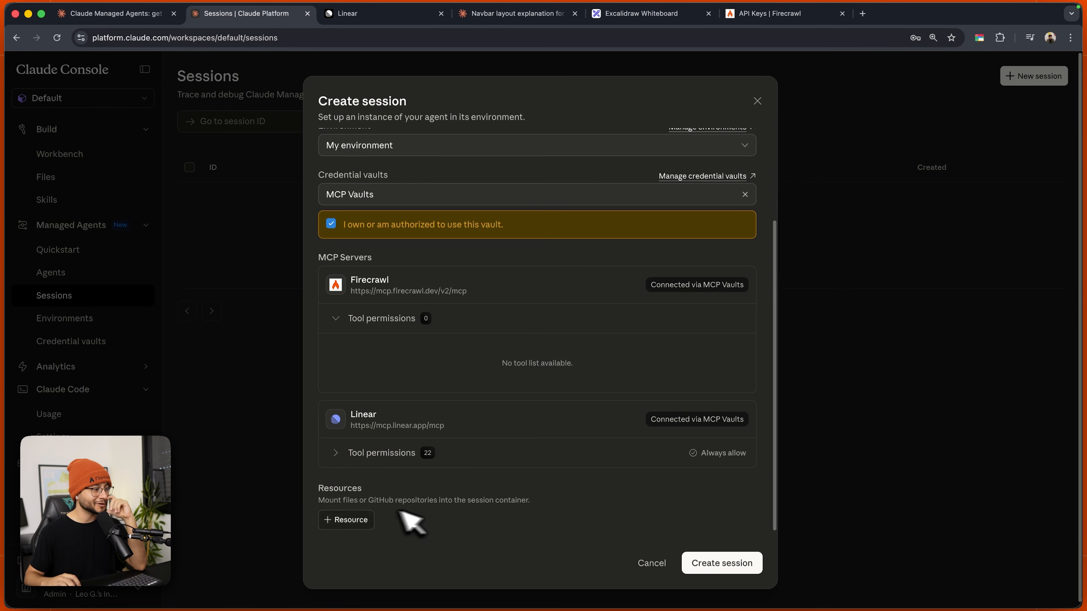
click(360, 517)
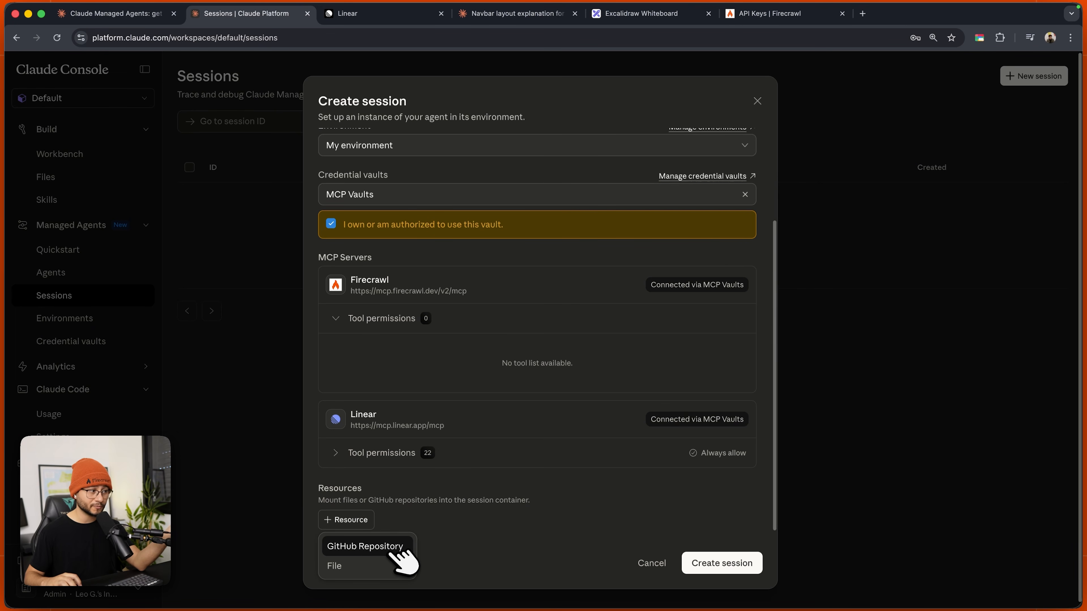
Switch to the Excalidraw whiteboard and draw arrows pointing at the Sandbox and Harness boxes
key(super+5)
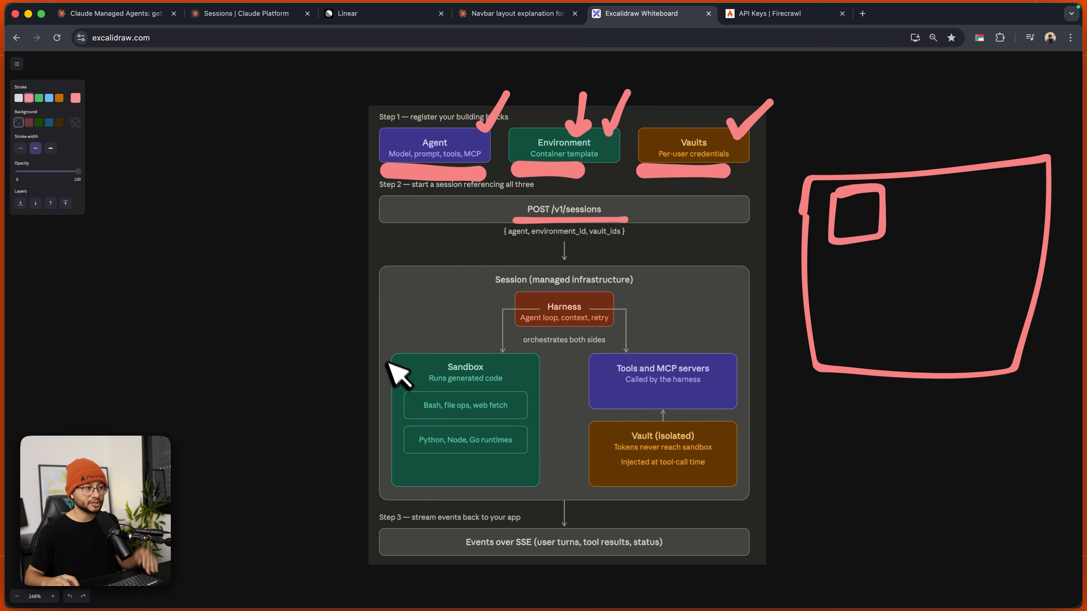
mouse_move(357, 310)
mouse_down()
mouse_move(393, 364)
mouse_move(389, 387)
mouse_up()
scroll(672, 334, up, 3)
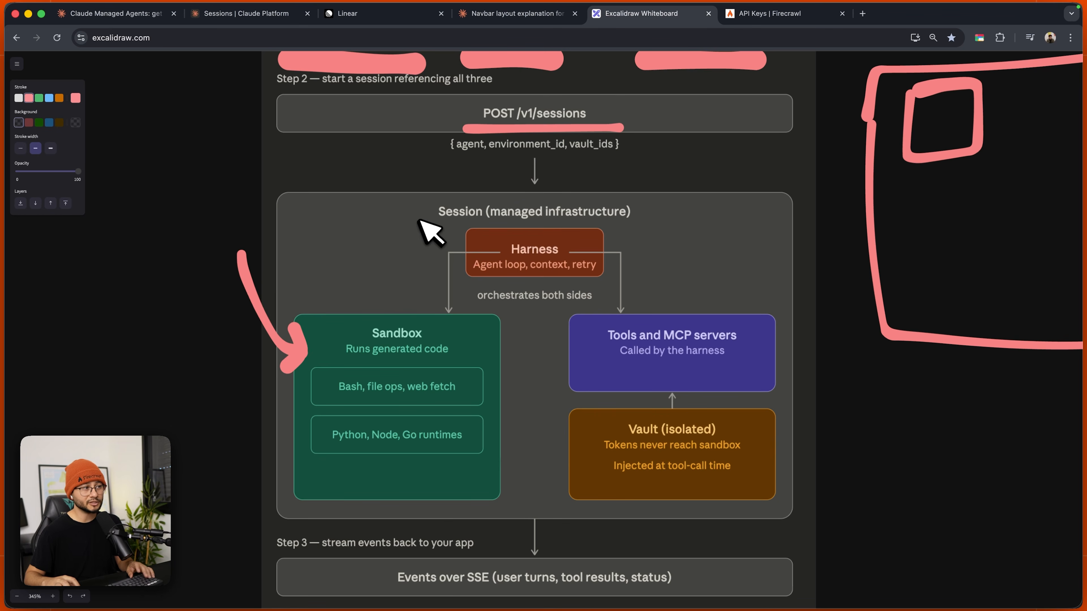
mouse_move(413, 220)
mouse_down()
mouse_move(460, 231)
mouse_move(443, 240)
mouse_up()
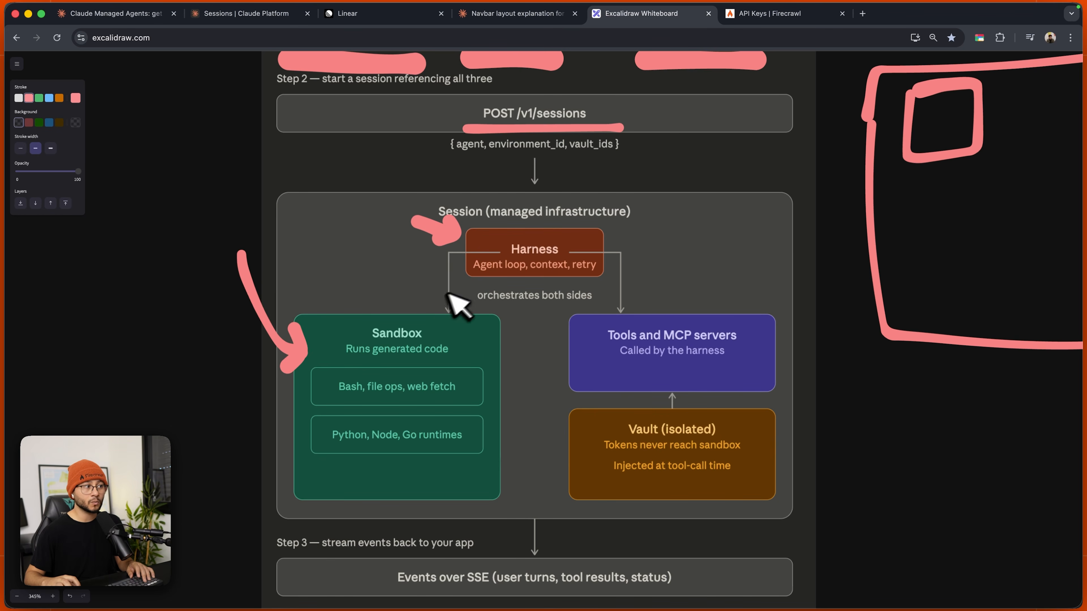
mouse_move(358, 286)
mouse_down()
mouse_move(351, 321)
mouse_move(364, 305)
mouse_up()
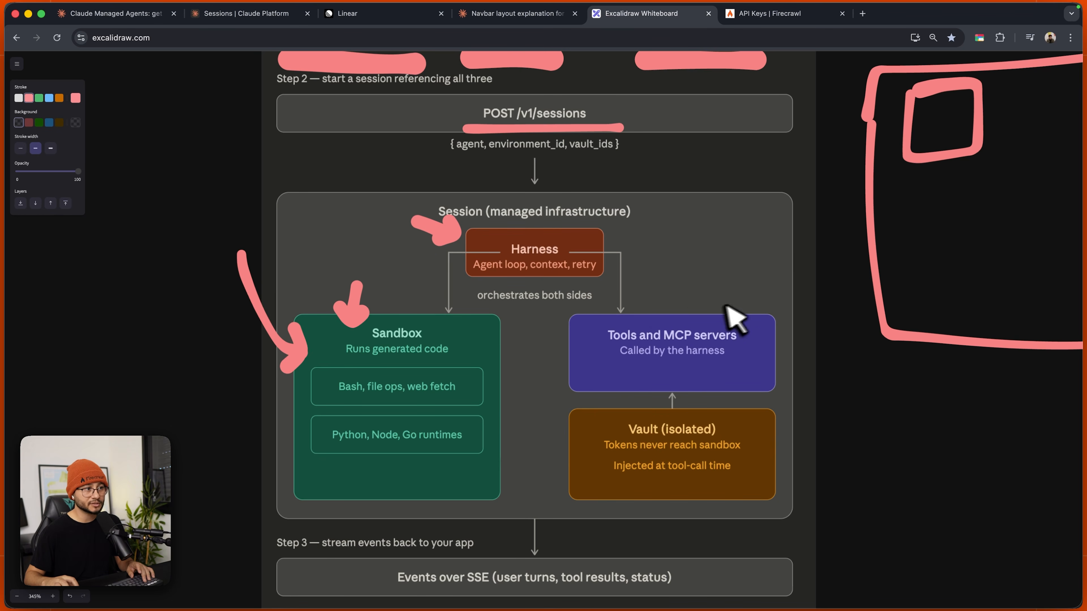